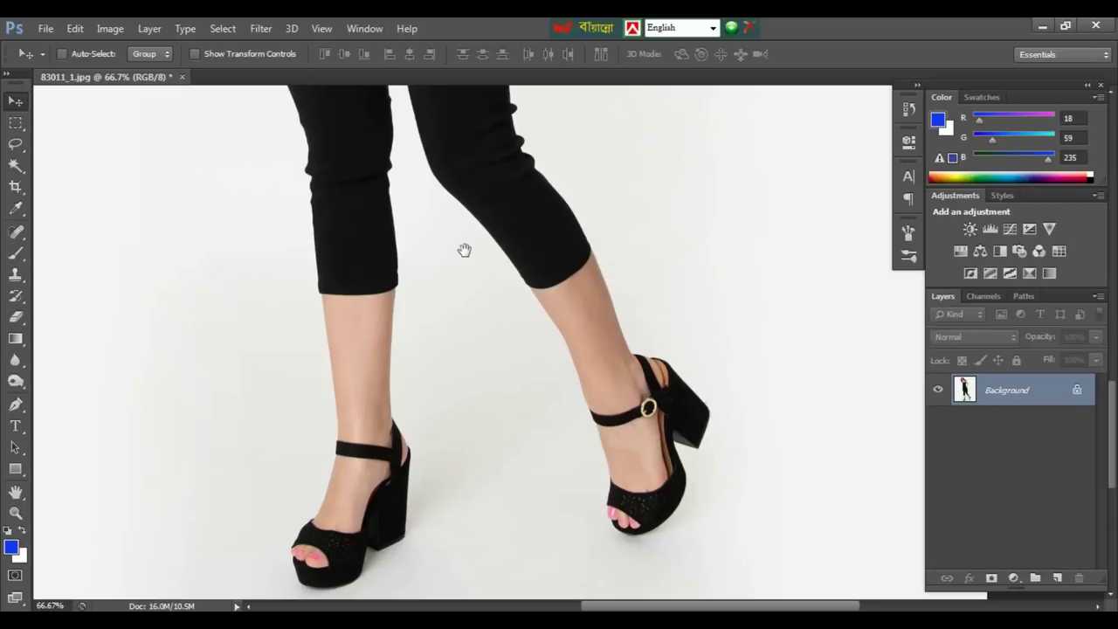
# - Select the white background around the model with the Magic Wand at tolerance 32
pyautogui.moveTo(463, 251); pyautogui.dragTo(481, 364)
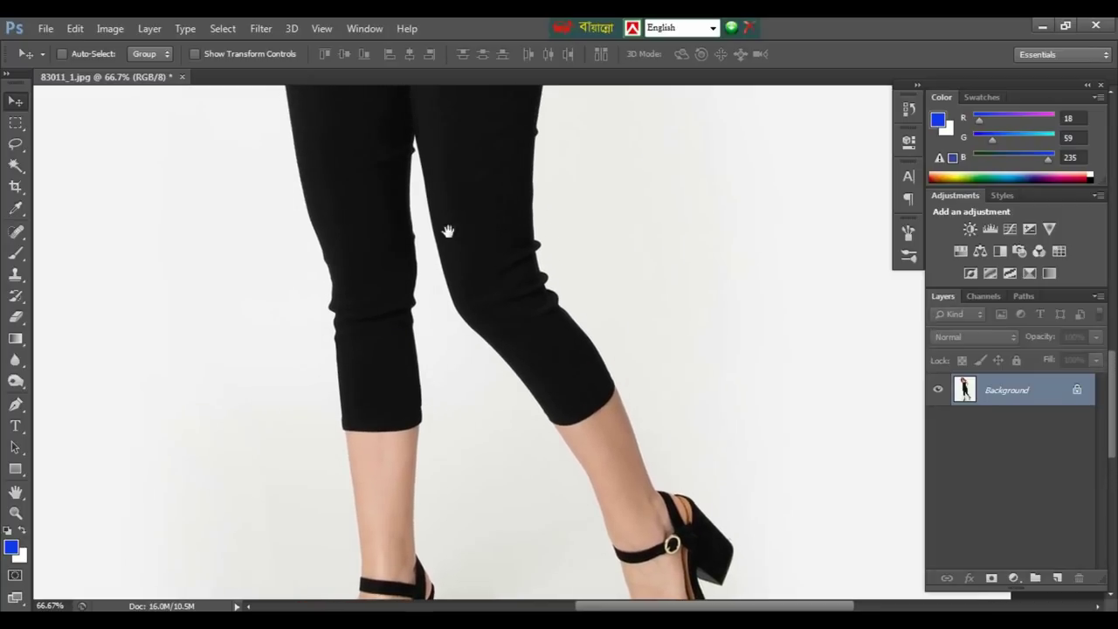
pyautogui.scroll(3, 462, 394)
pyautogui.scroll(3, 442, 305)
pyautogui.scroll(5, 434, 332)
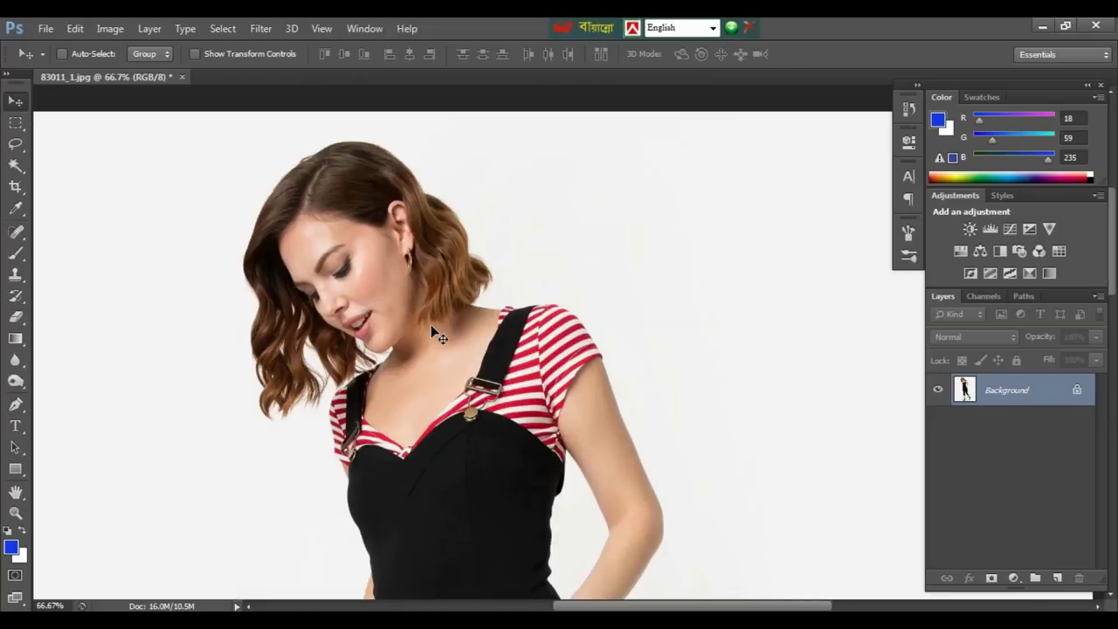
pyautogui.scroll(-2, 446, 306)
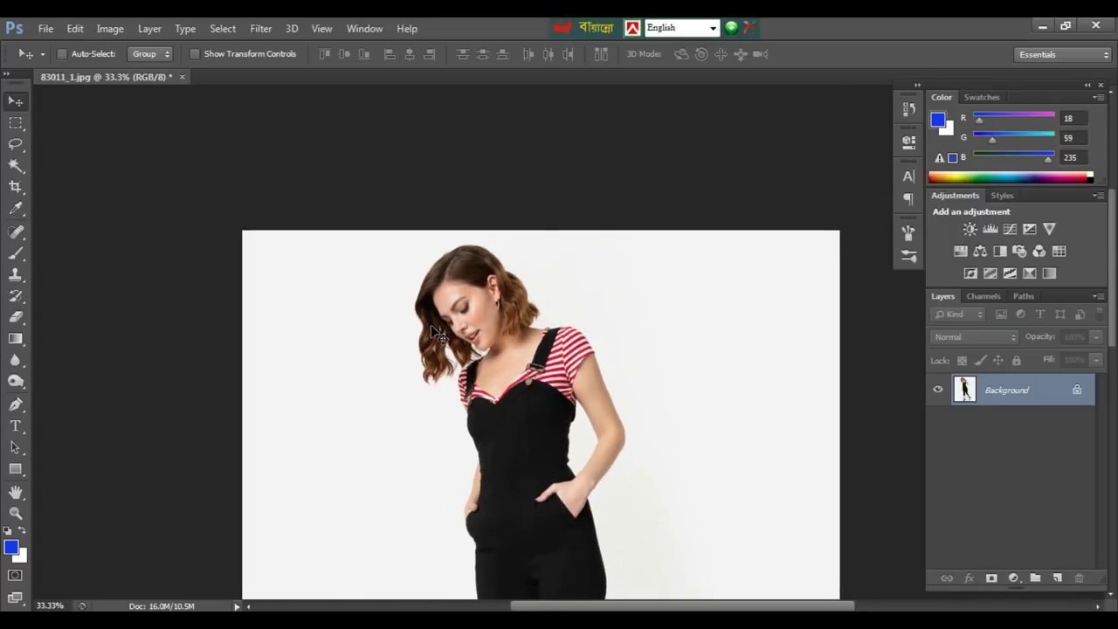
pyautogui.scroll(-1, 463, 268)
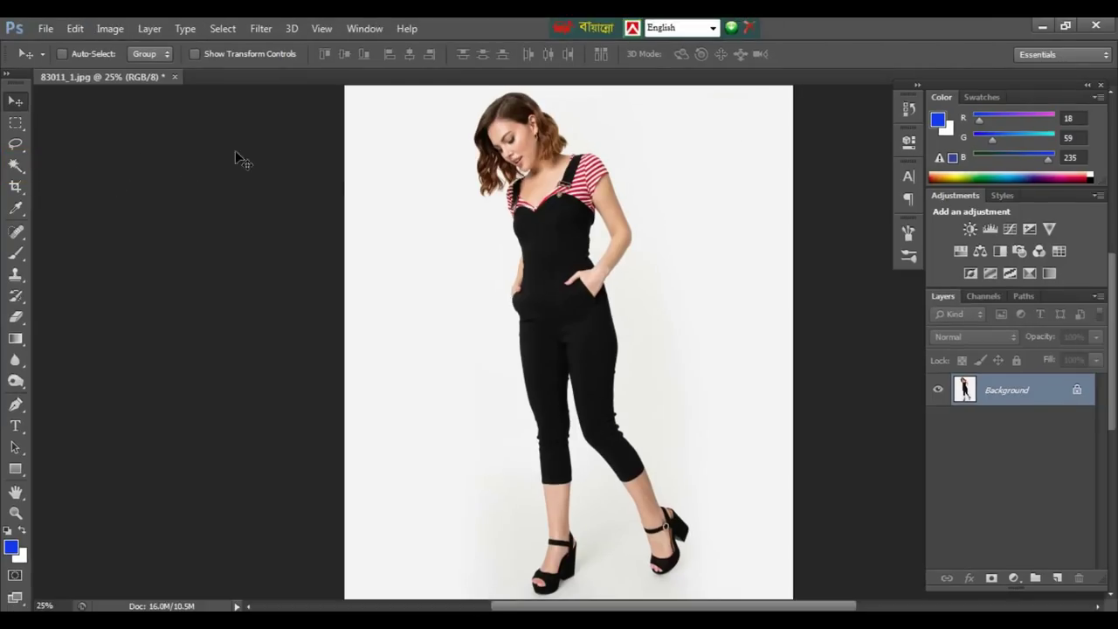
pyautogui.click(16, 166)
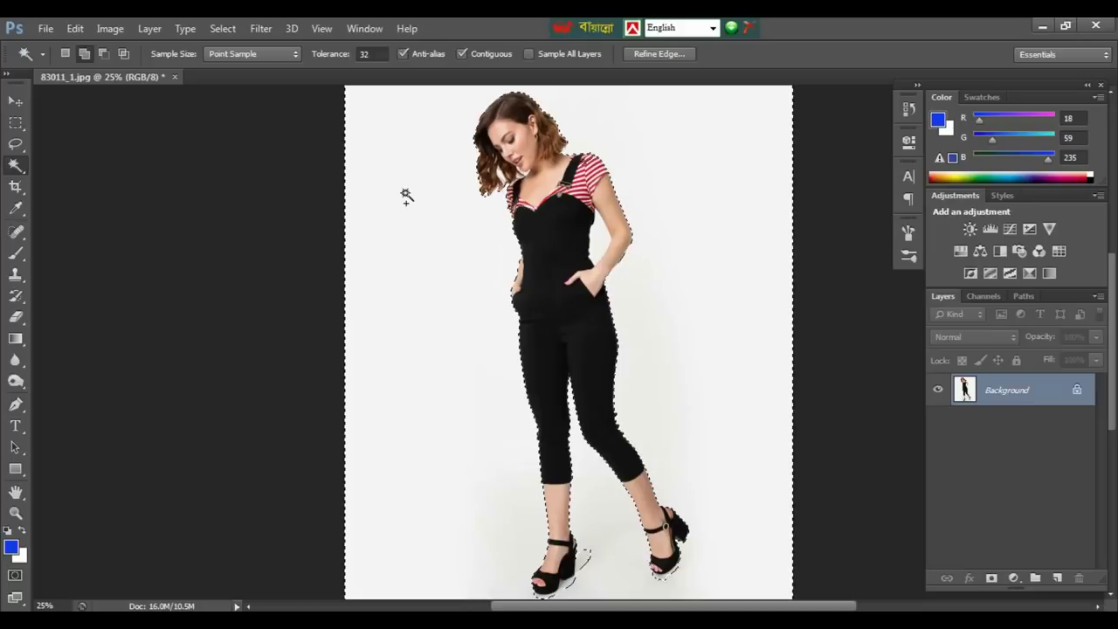
pyautogui.scroll(3, 678, 237)
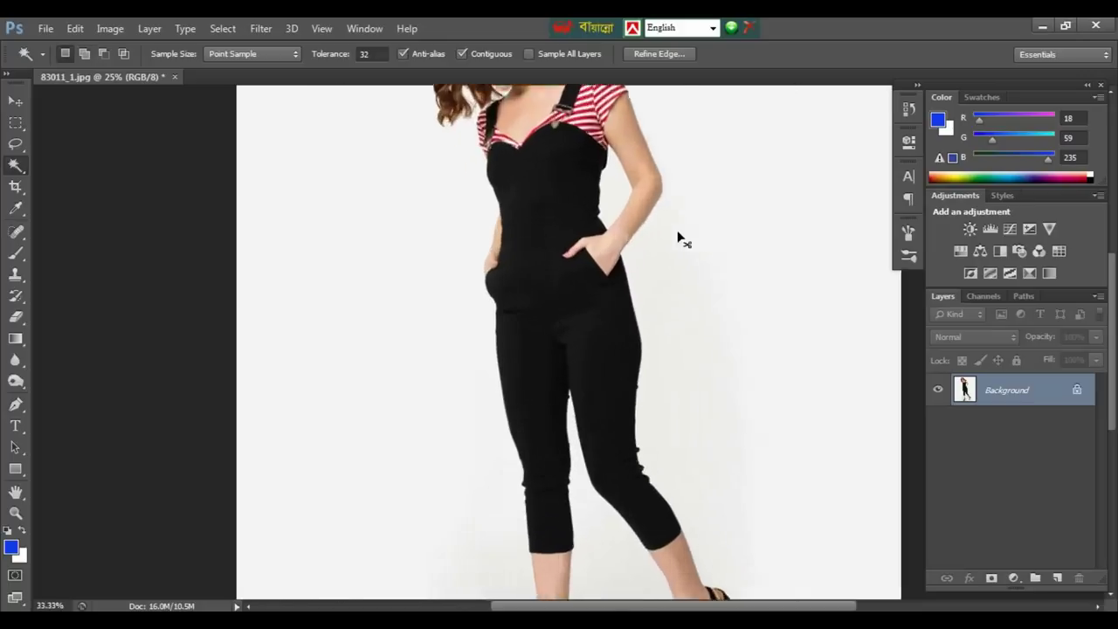
pyautogui.scroll(-8, 539, 236)
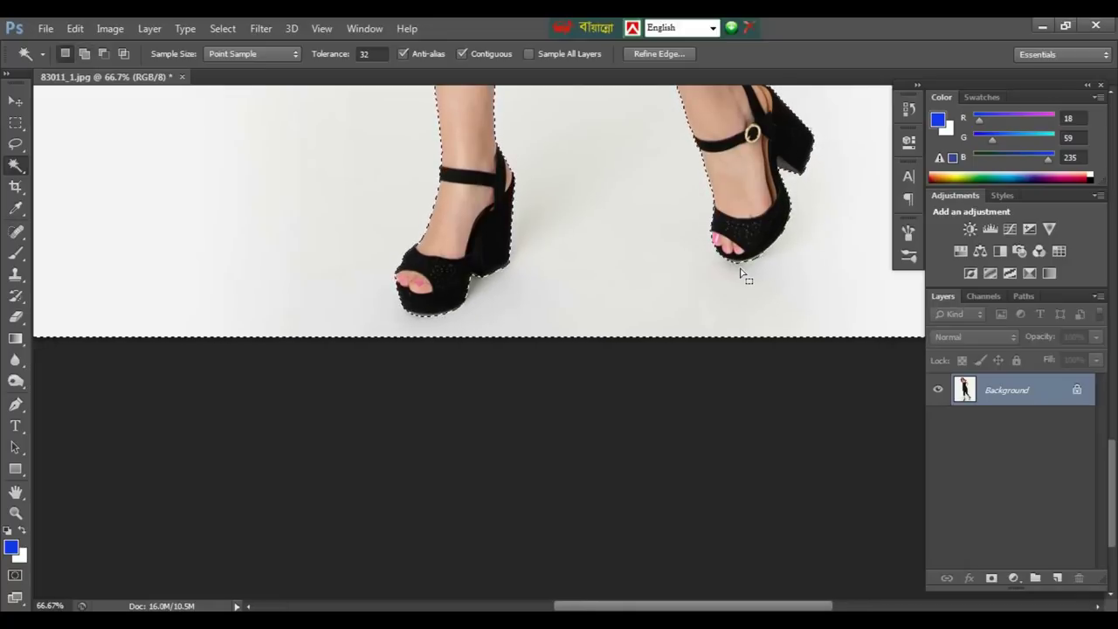
# - Add the gaps beside the arm and between hair and neck, then zoom to 200% on the sleeve
pyautogui.scroll(5, 699, 245)
pyautogui.scroll(2, 660, 221)
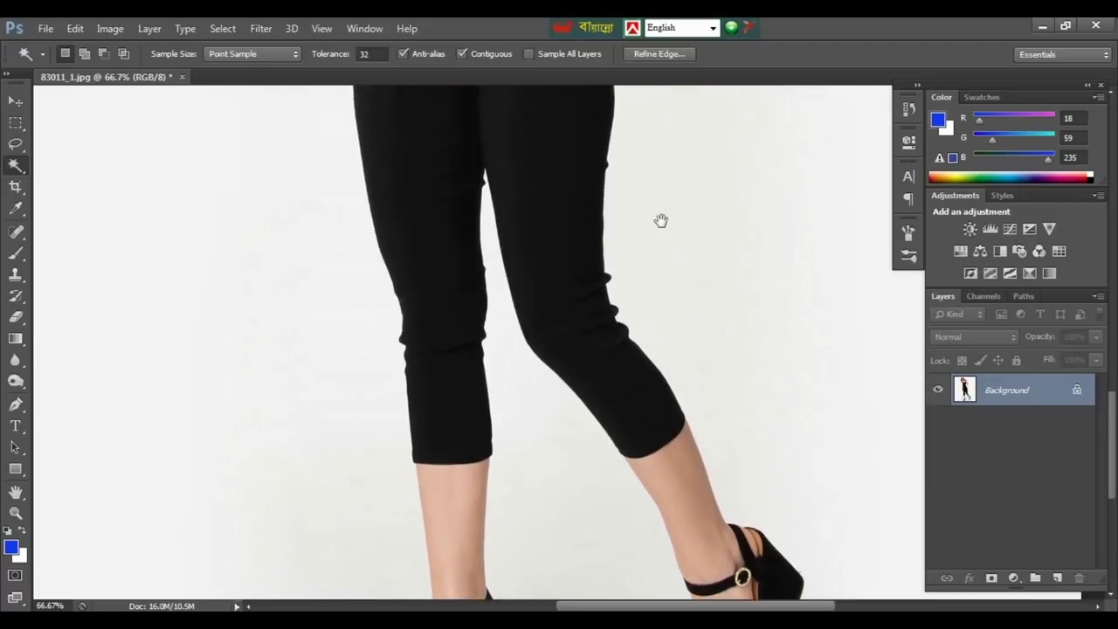
pyautogui.scroll(3, 655, 288)
pyautogui.scroll(3, 659, 419)
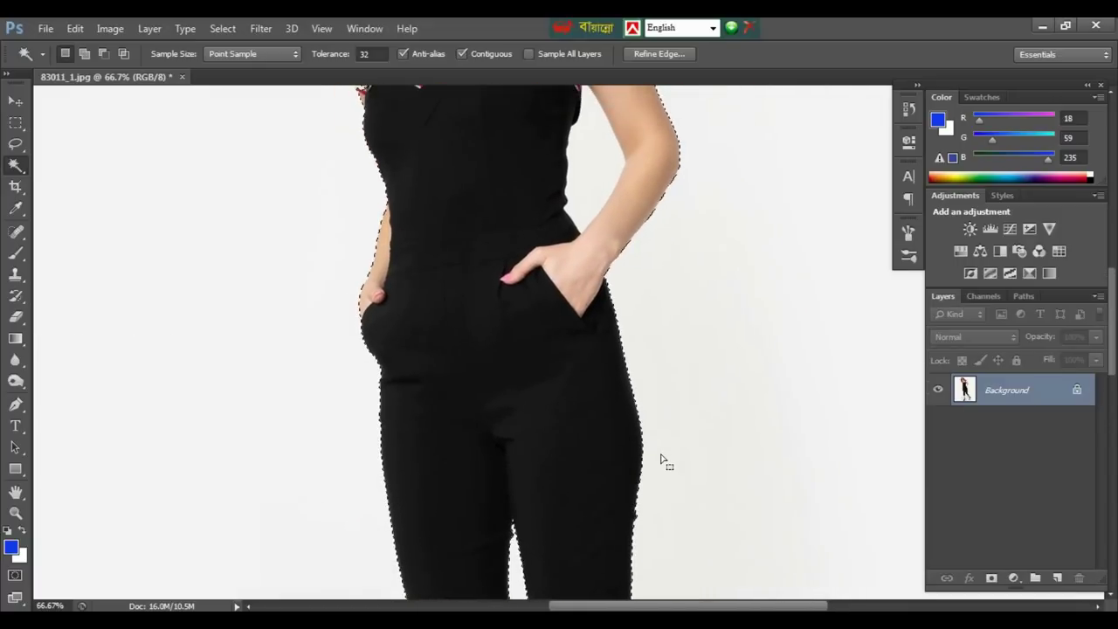
pyautogui.press('shift')
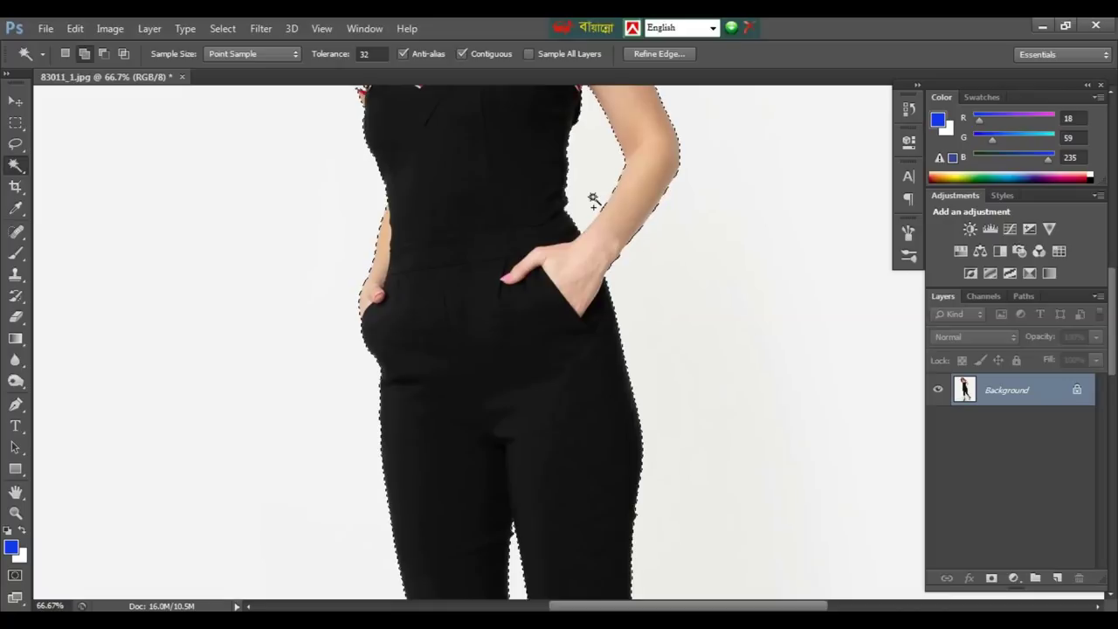
pyautogui.moveTo(592, 199); pyautogui.dragTo(578, 525)
pyautogui.press('shift')
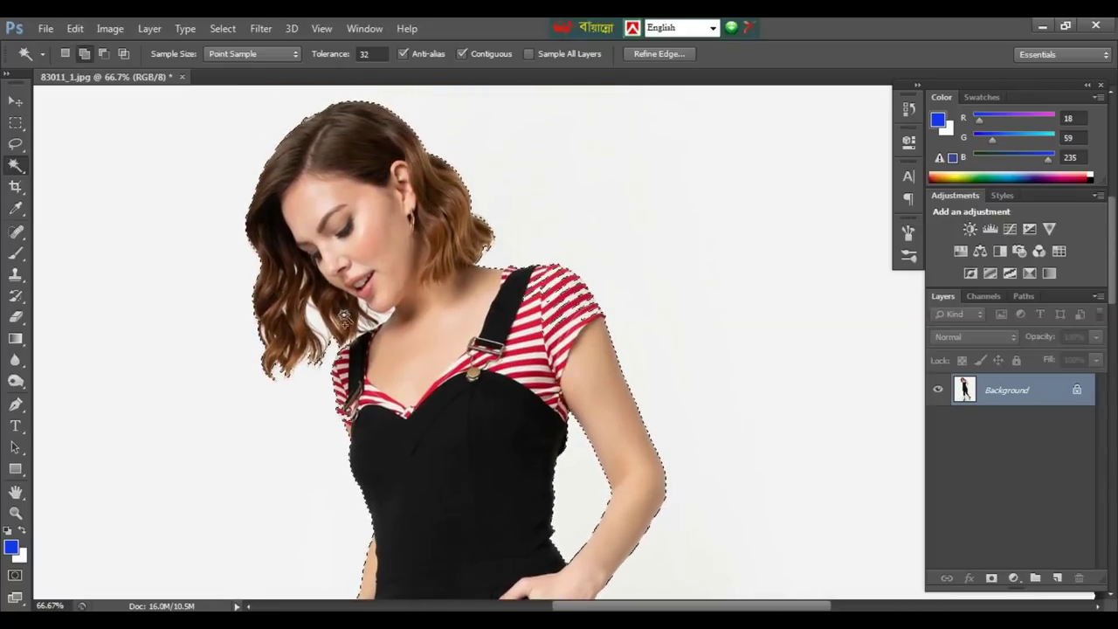
pyautogui.click(382, 316)
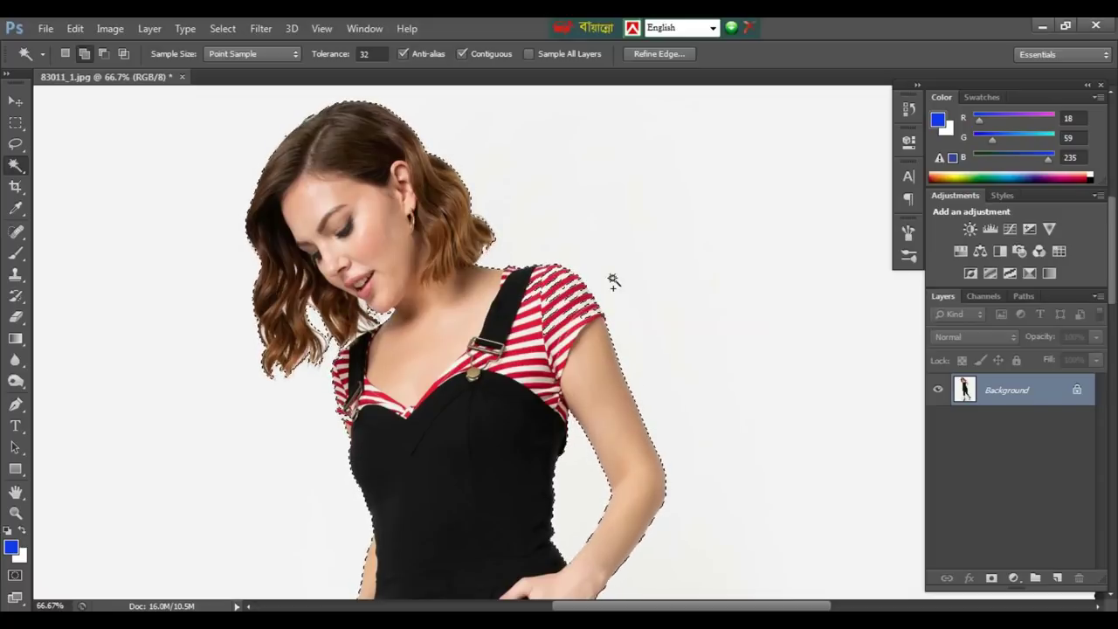
pyautogui.hotkey('ctrl', '+')
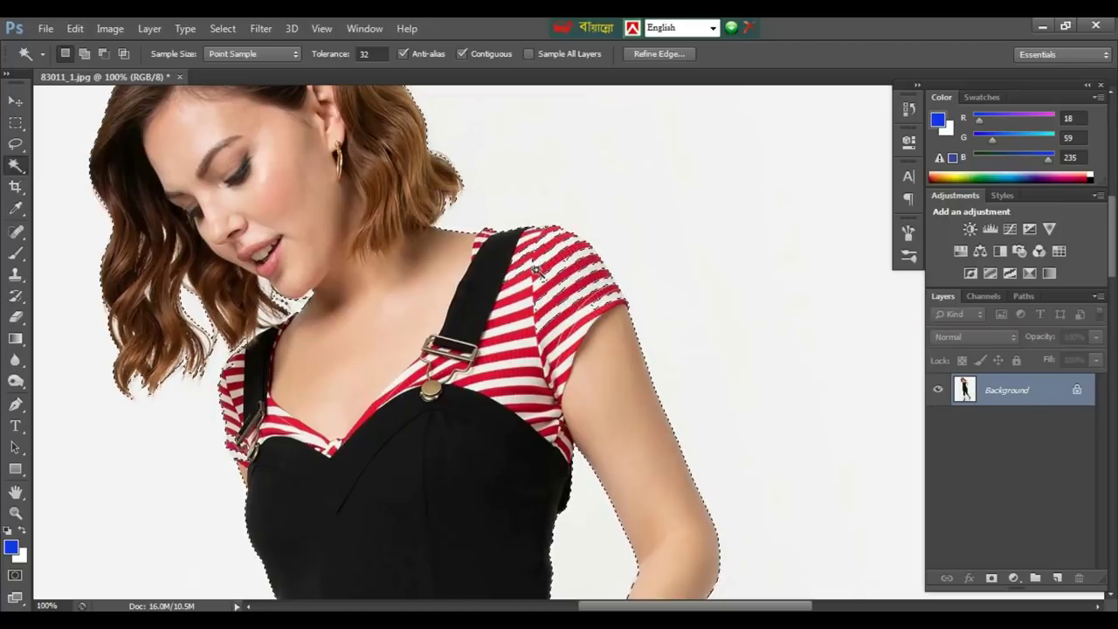
pyautogui.hotkey('ctrl', '+')
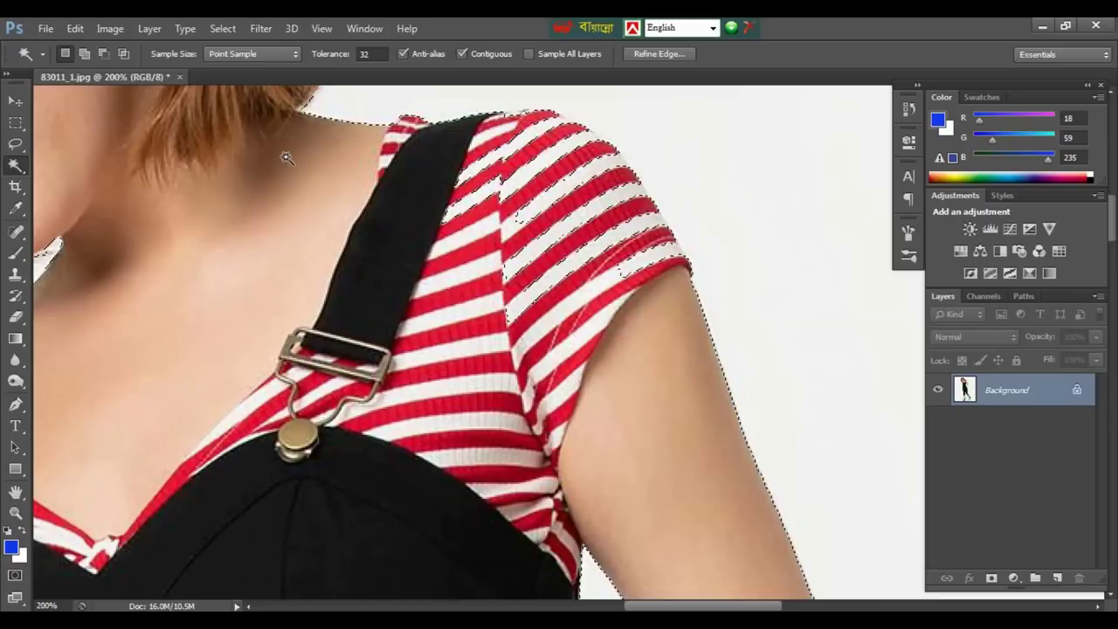
# - Lasso the stray marquees off both striped sleeve edges, then zoom out to the whole figure
pyautogui.click(16, 143)
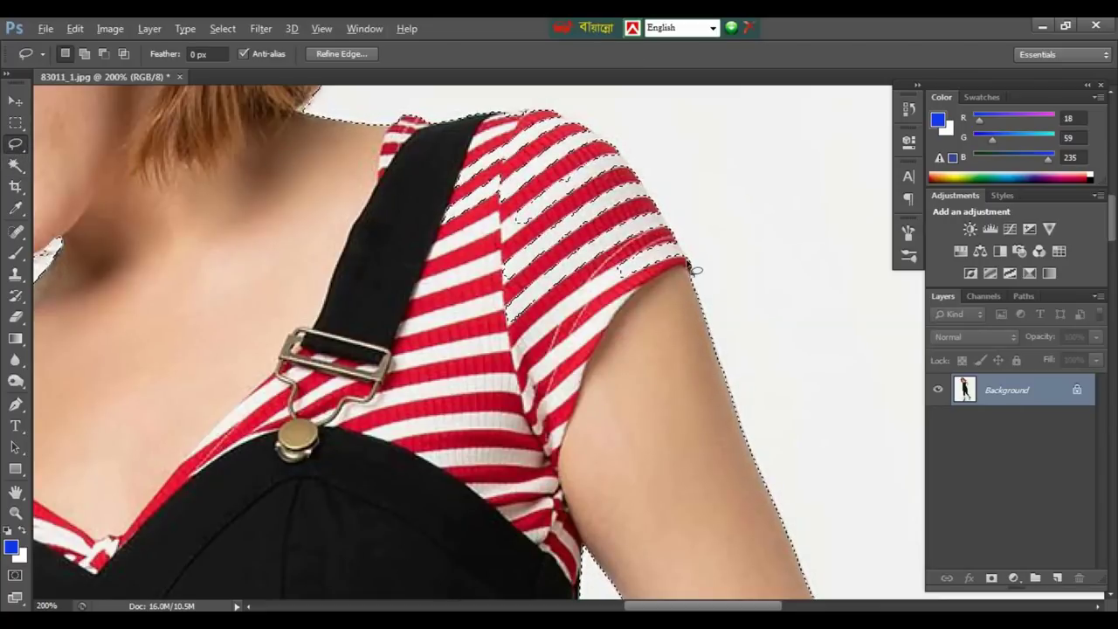
pyautogui.moveTo(695, 269); pyautogui.dragTo(646, 188)
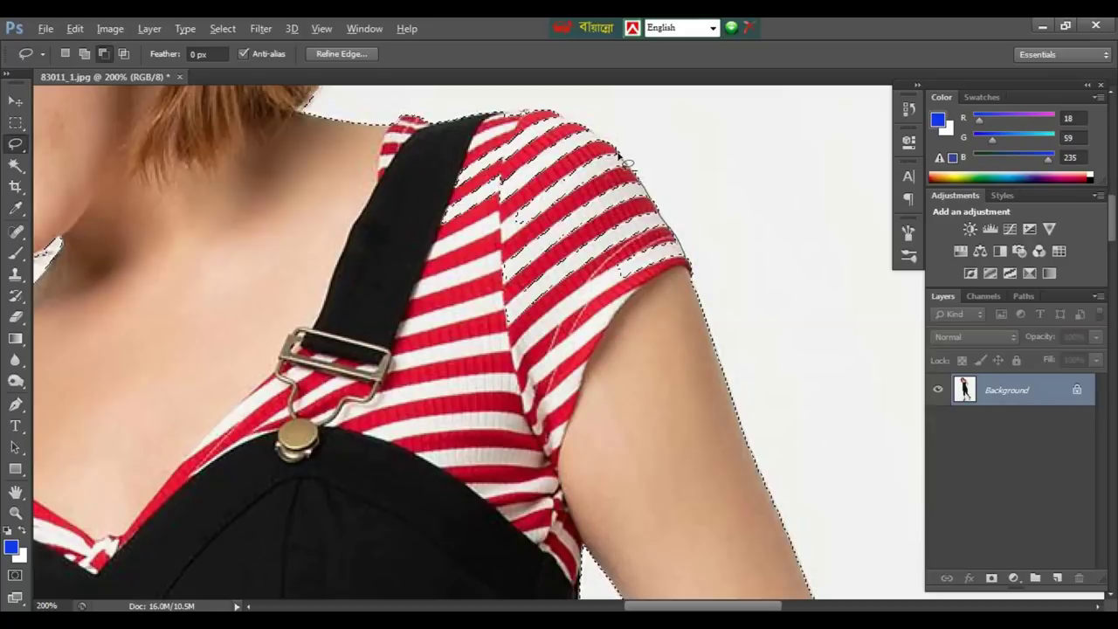
pyautogui.moveTo(617, 155)
pyautogui.mouseDown()
pyautogui.moveTo(416, 204)
pyautogui.moveTo(449, 279)
pyautogui.moveTo(531, 329)
pyautogui.moveTo(618, 324)
pyautogui.moveTo(699, 281)
pyautogui.mouseUp()
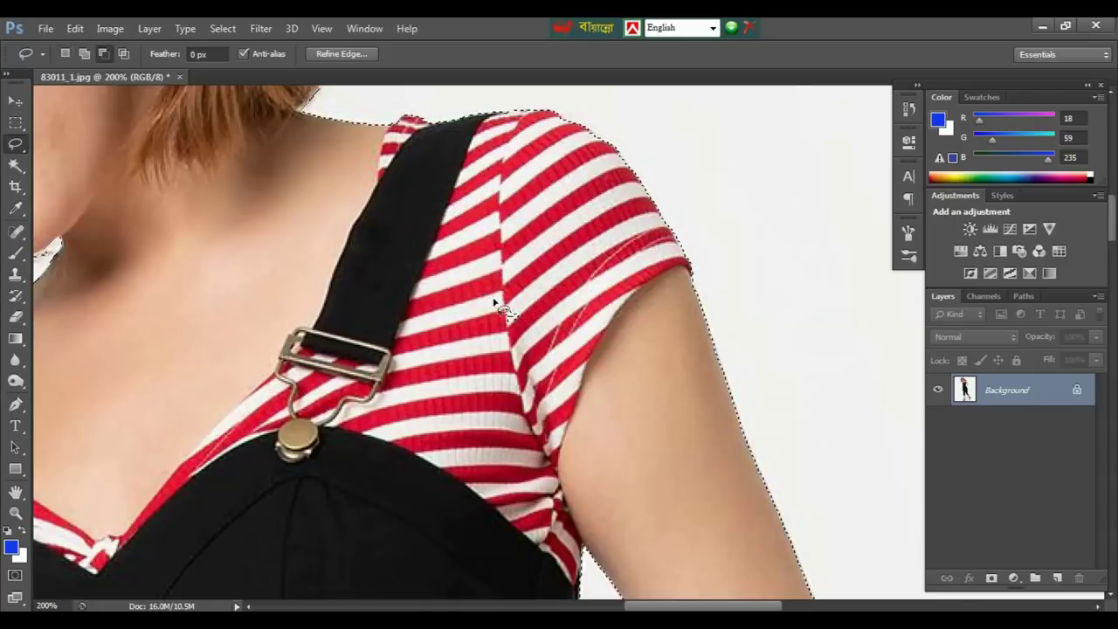
pyautogui.moveTo(497, 299)
pyautogui.mouseDown()
pyautogui.moveTo(528, 361)
pyautogui.moveTo(366, 248)
pyautogui.moveTo(906, 229)
pyautogui.mouseUp()
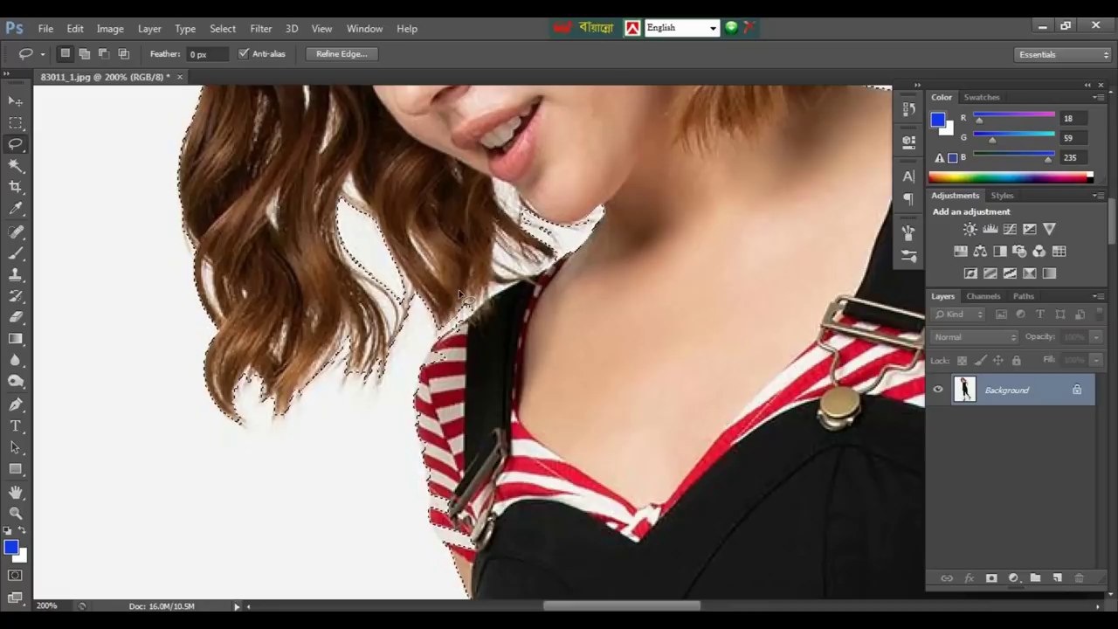
pyautogui.moveTo(467, 379)
pyautogui.mouseDown()
pyautogui.moveTo(450, 550)
pyautogui.moveTo(437, 441)
pyautogui.moveTo(515, 549)
pyautogui.moveTo(463, 564)
pyautogui.mouseUp()
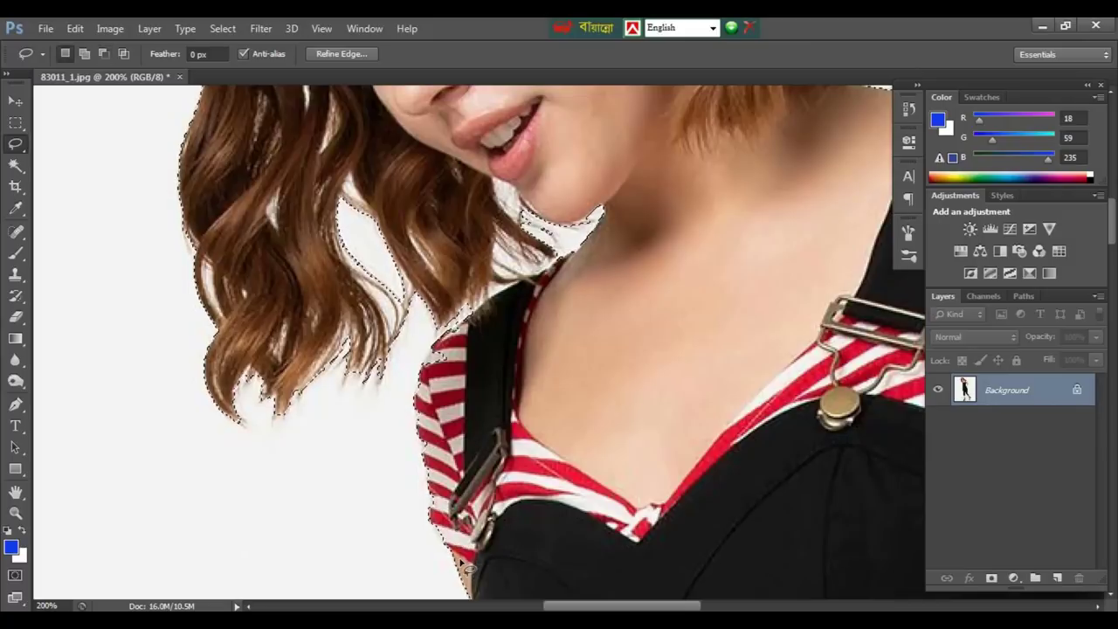
pyautogui.hotkey('ctrl', '-')
pyautogui.hotkey('ctrl', '-')
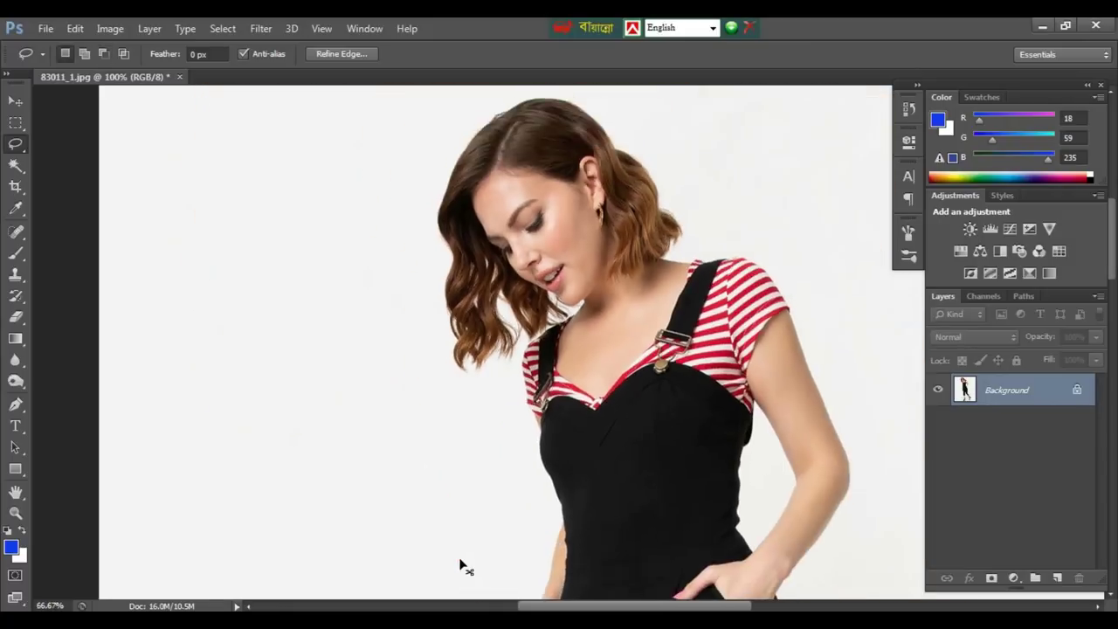
pyautogui.hotkey('ctrl', '-')
pyautogui.hotkey('ctrl', '-')
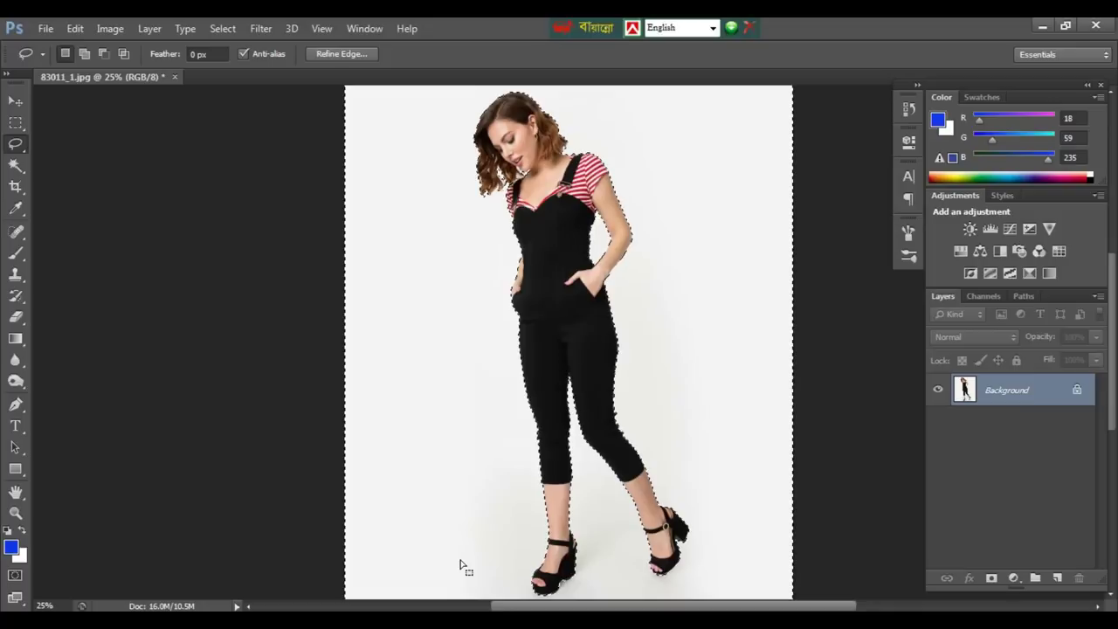
# - Invert the selection, copy the model to Layer 1, and make the Background layer active
pyautogui.hotkey('ctrl', 'shift', 'i')
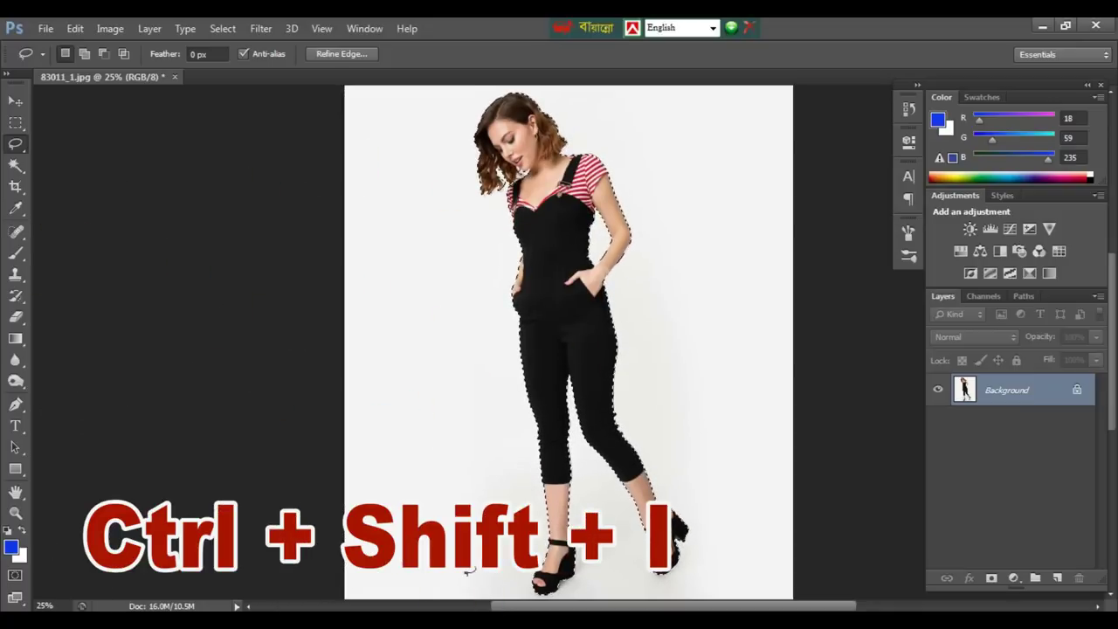
pyautogui.hotkey('ctrl', '+')
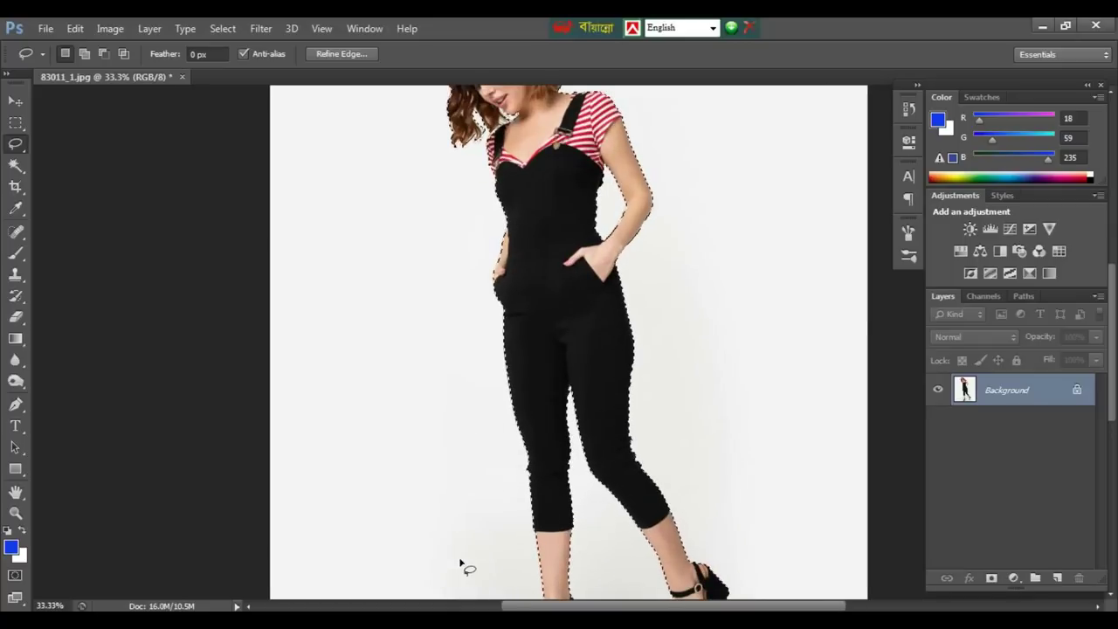
pyautogui.hotkey('ctrl', '-')
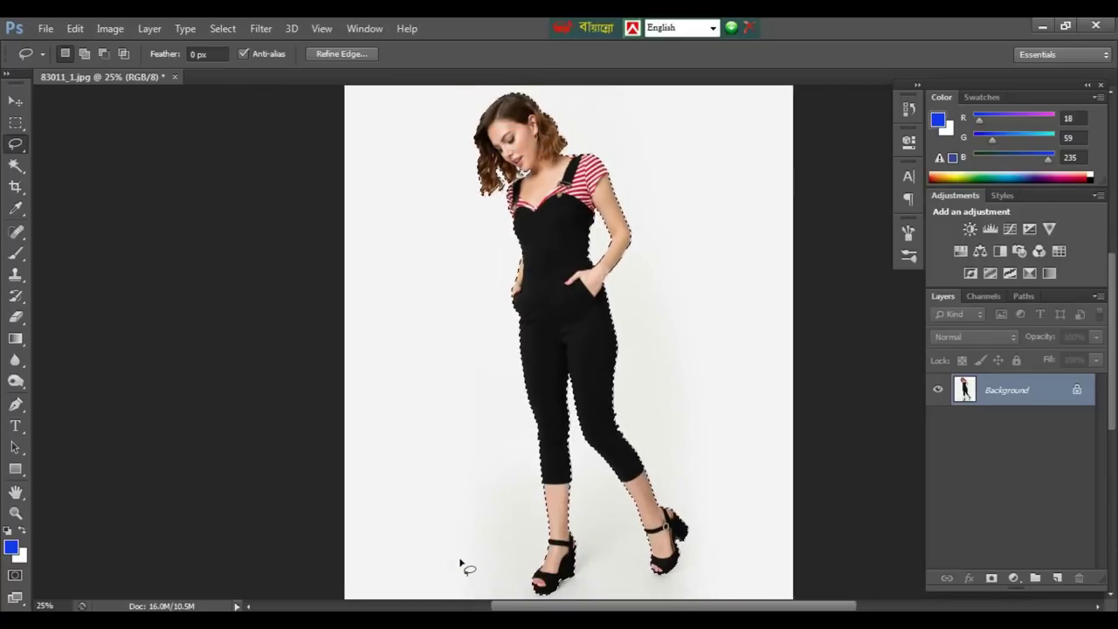
pyautogui.hotkey('ctrl', 'j')
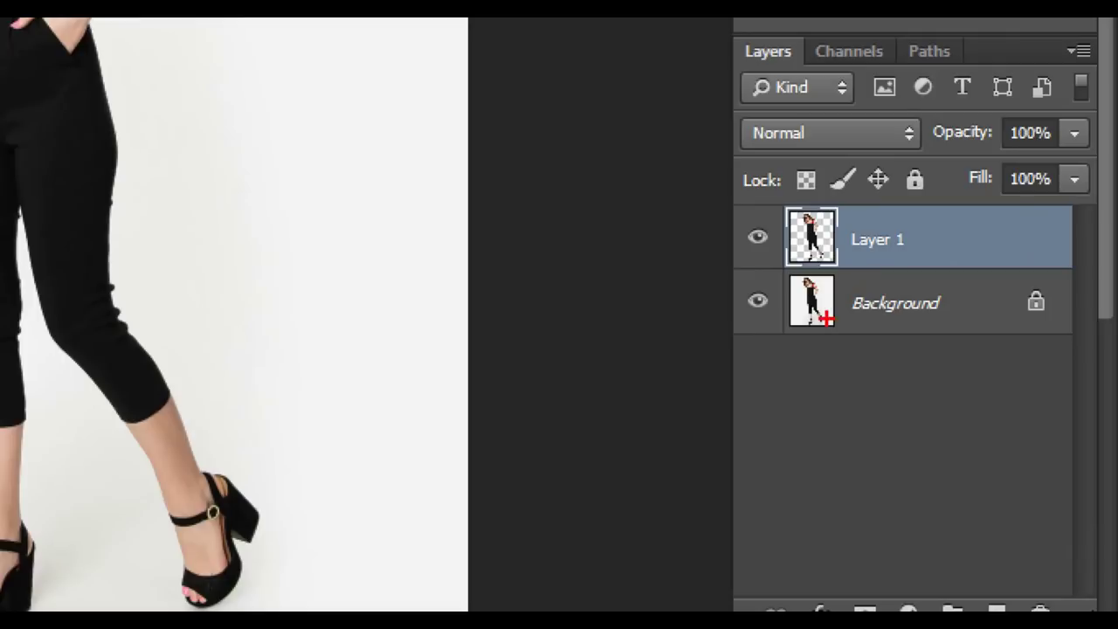
pyautogui.moveTo(826, 318); pyautogui.dragTo(946, 305)
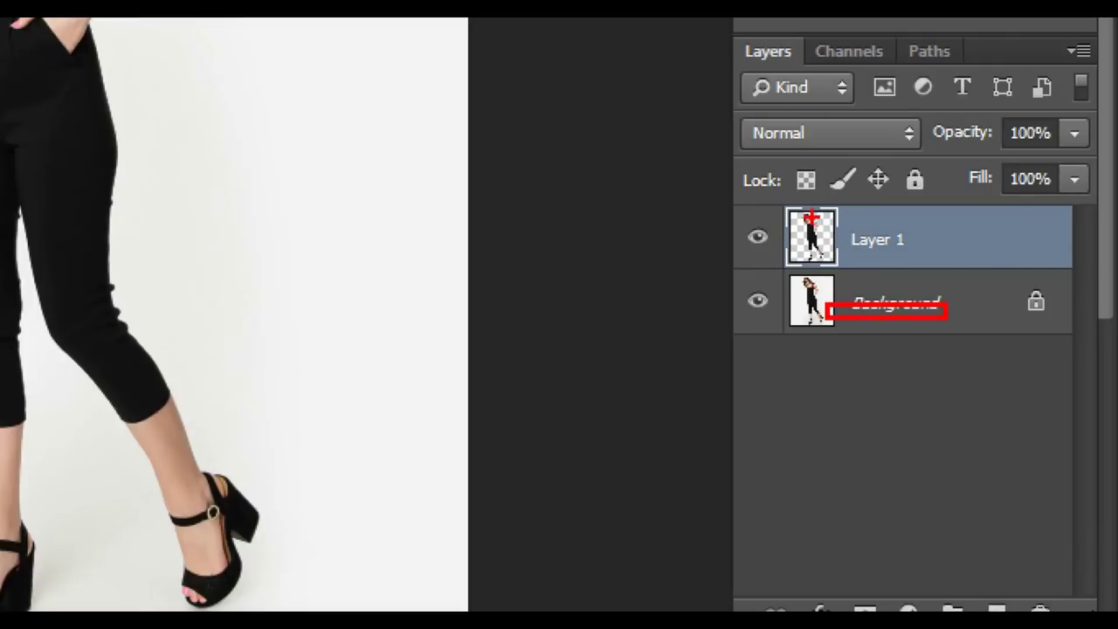
pyautogui.moveTo(813, 216); pyautogui.dragTo(927, 231)
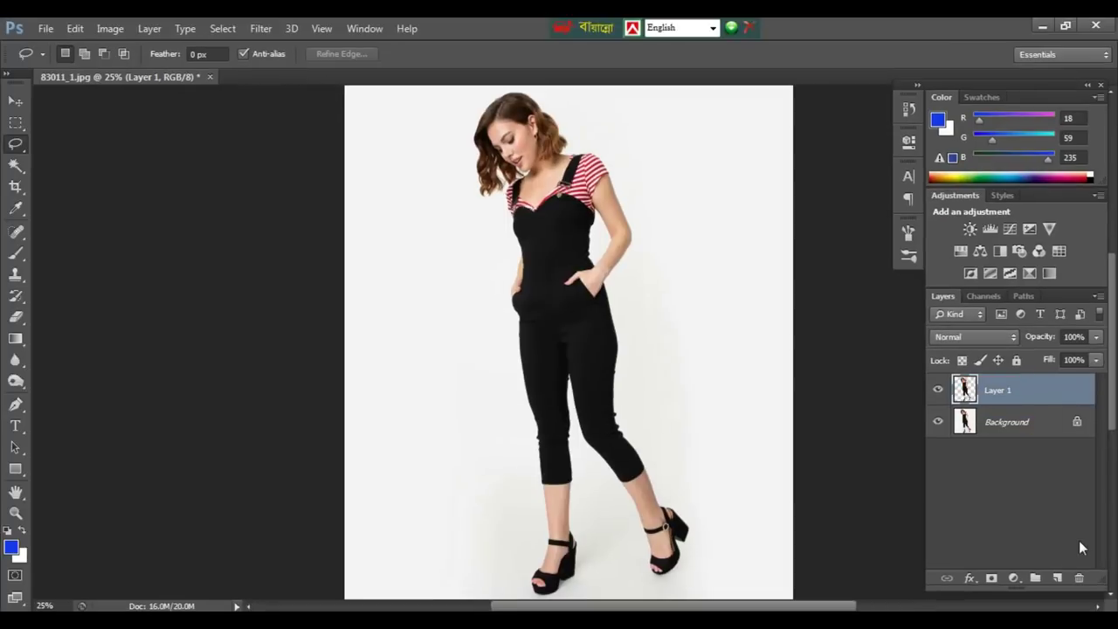
pyautogui.click(1013, 415)
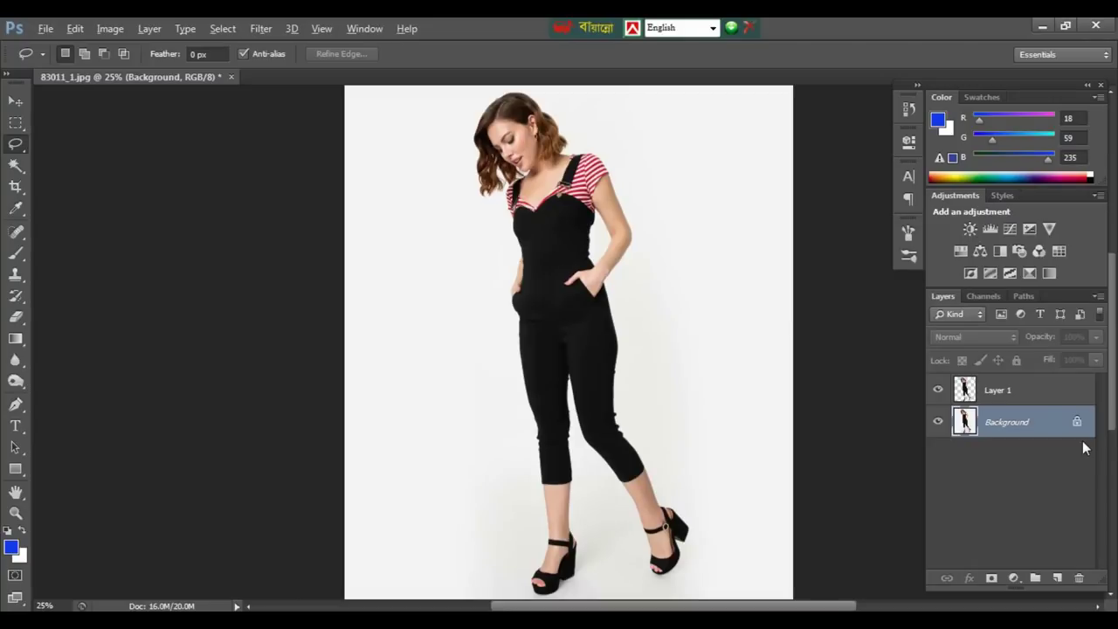
# - Fill the Background with blue (R 18, G 59, B 235) and choose a radial gradient preset
pyautogui.hotkey('alt', 'BackSpace')
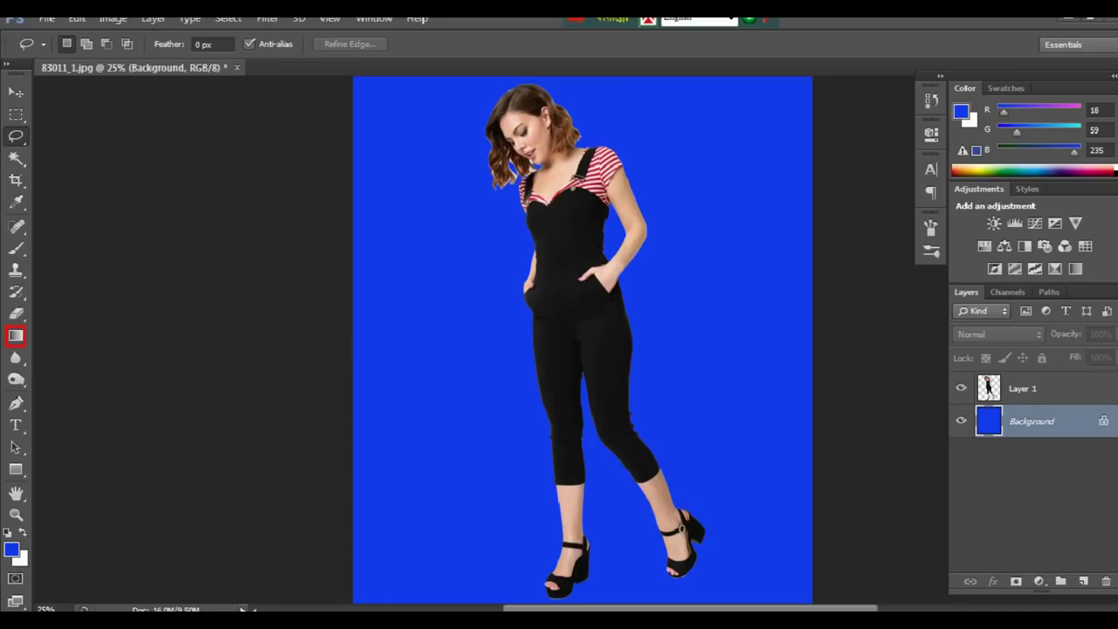
pyautogui.click(15, 338)
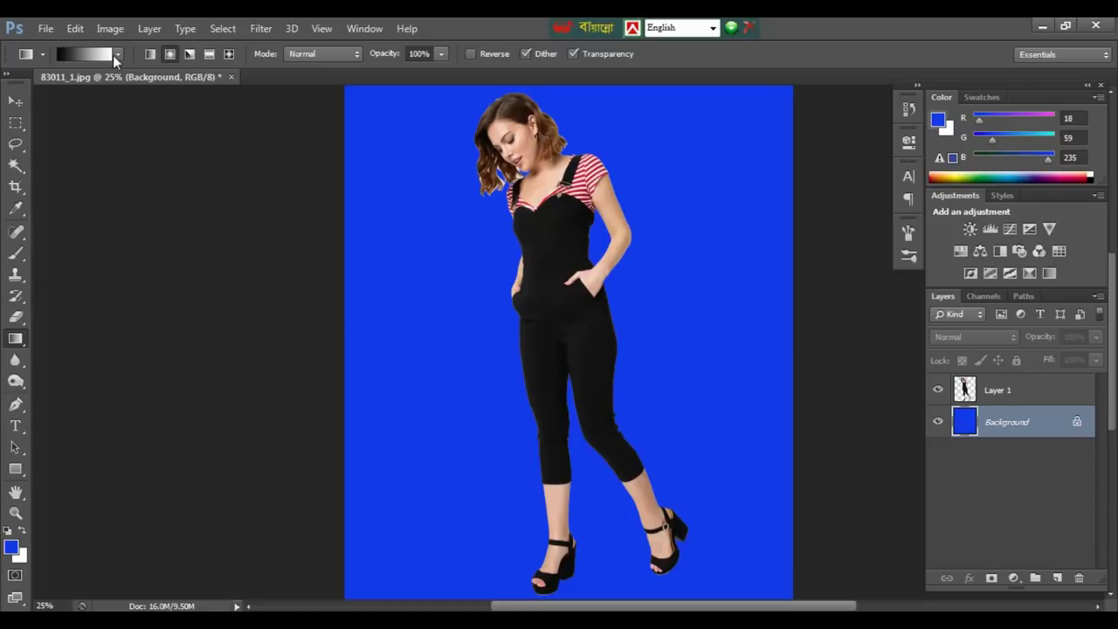
pyautogui.click(116, 55)
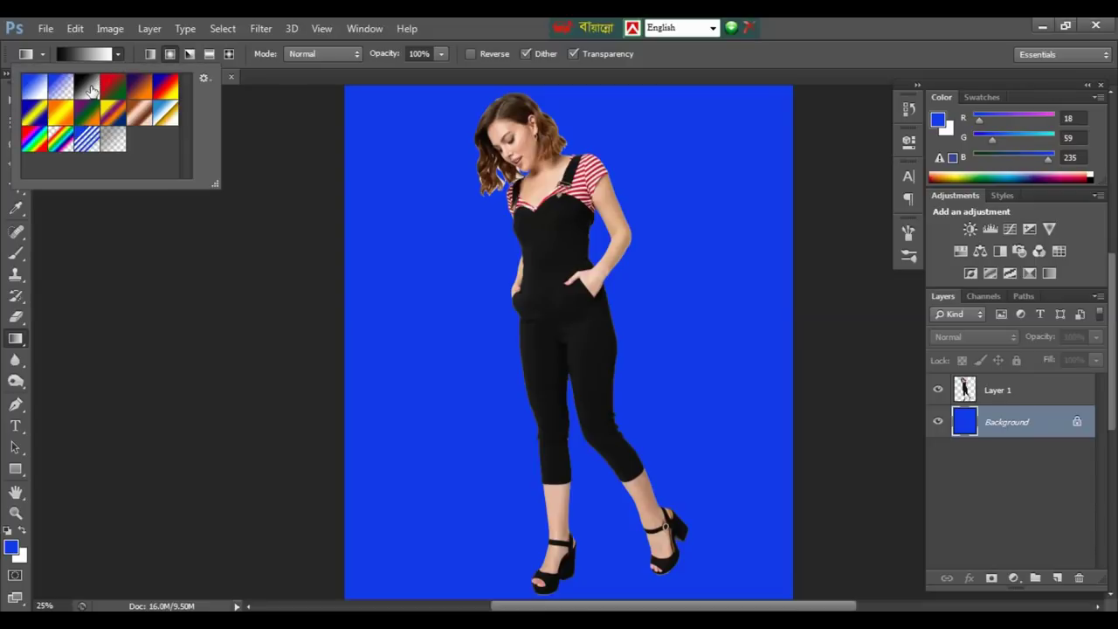
pyautogui.click(169, 53)
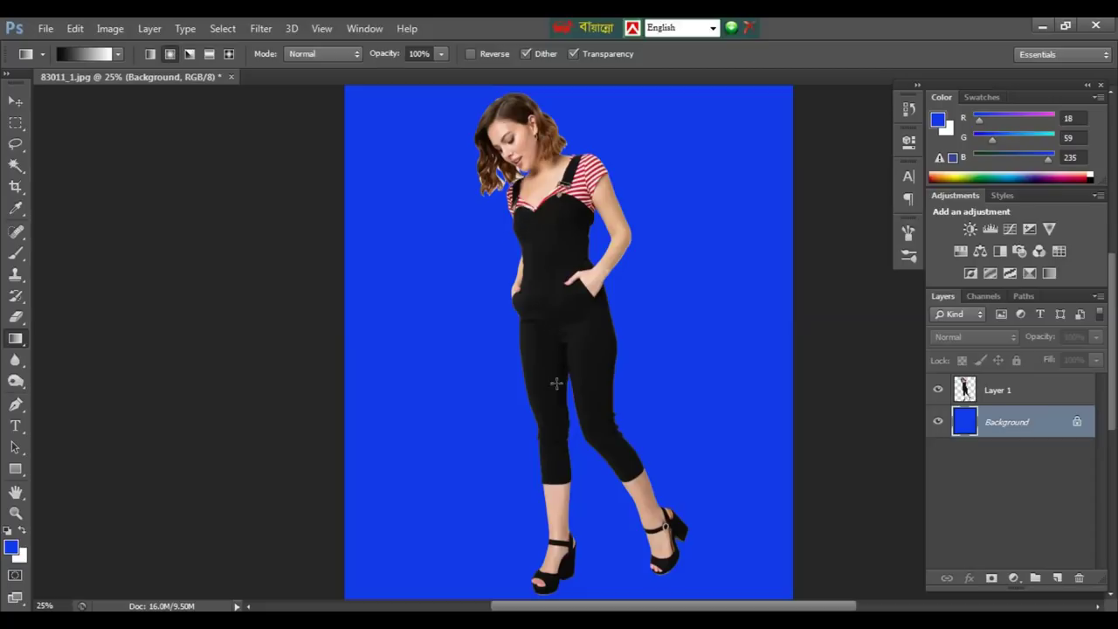
# - Drag a radial gradient from dark grey behind the legs to white, then activate Layer 1 at 66.7%
pyautogui.moveTo(556, 383); pyautogui.dragTo(551, 253)
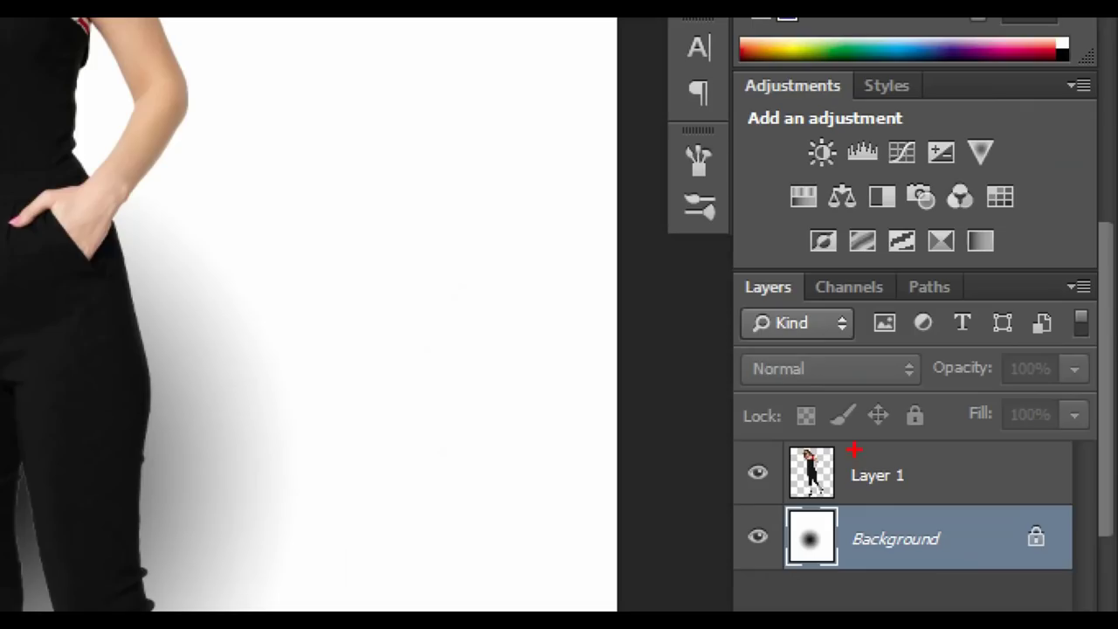
pyautogui.doubleClick(997, 389)
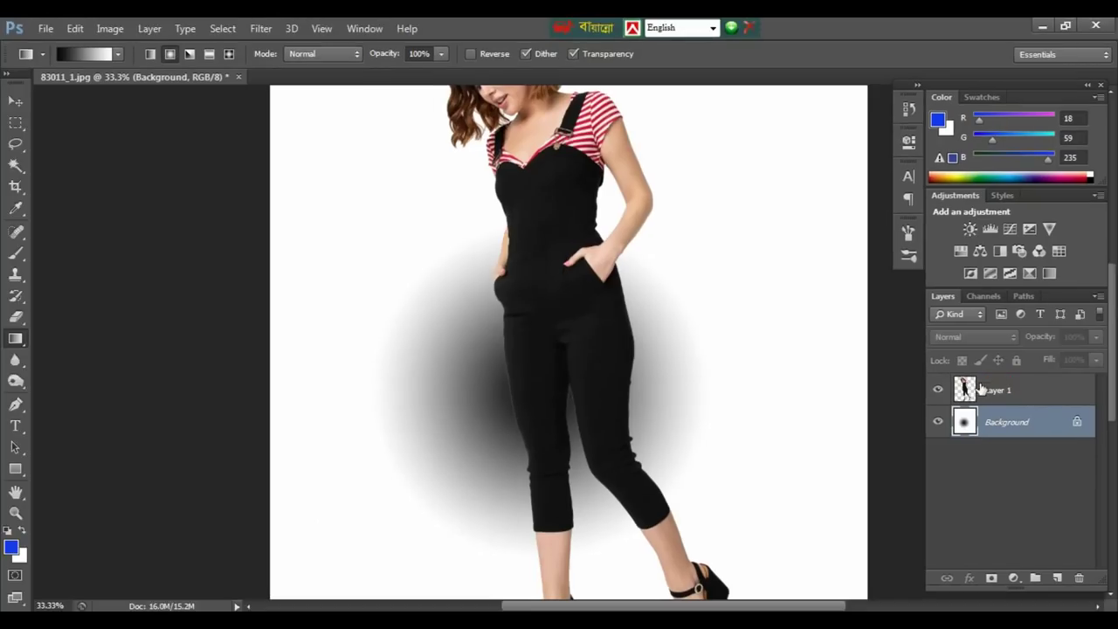
pyautogui.click(982, 387)
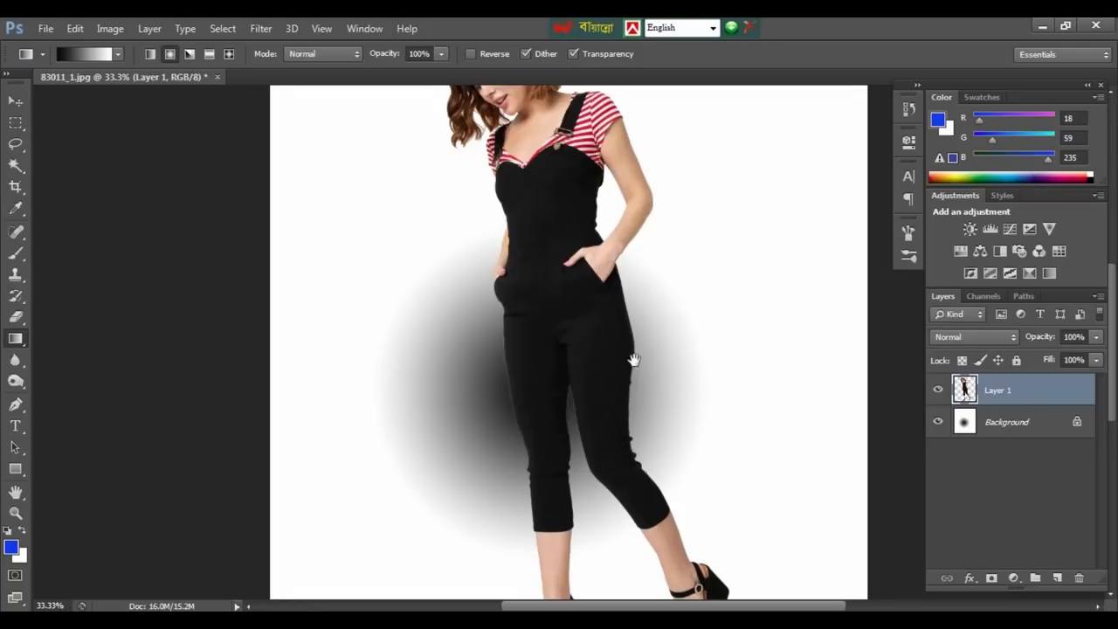
pyautogui.moveTo(634, 364); pyautogui.dragTo(673, 502)
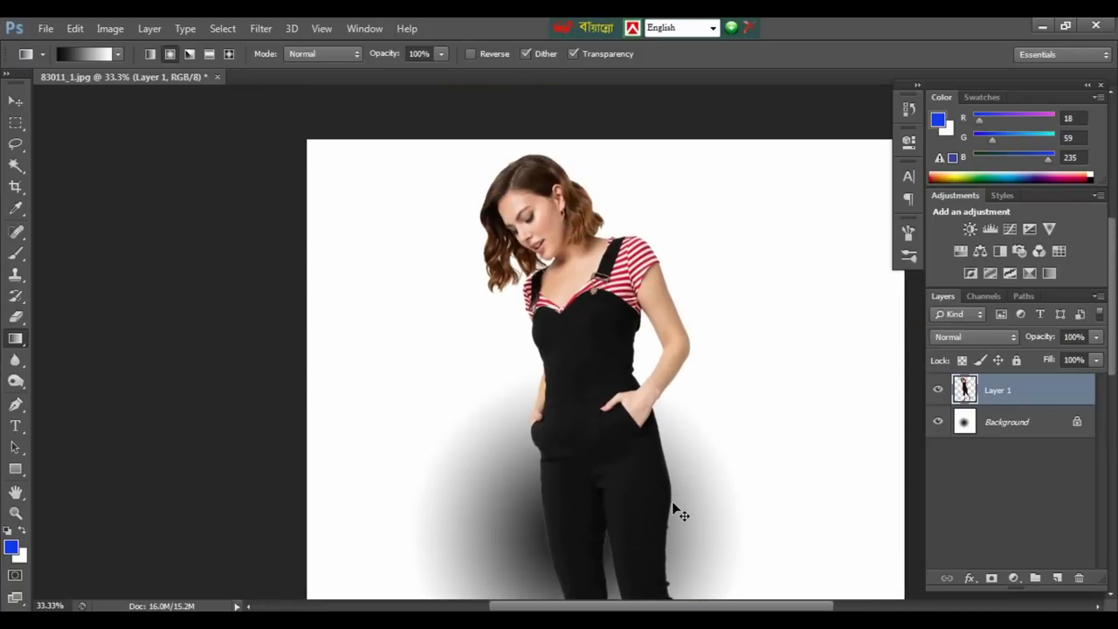
pyautogui.hotkey('ctrl', '+')
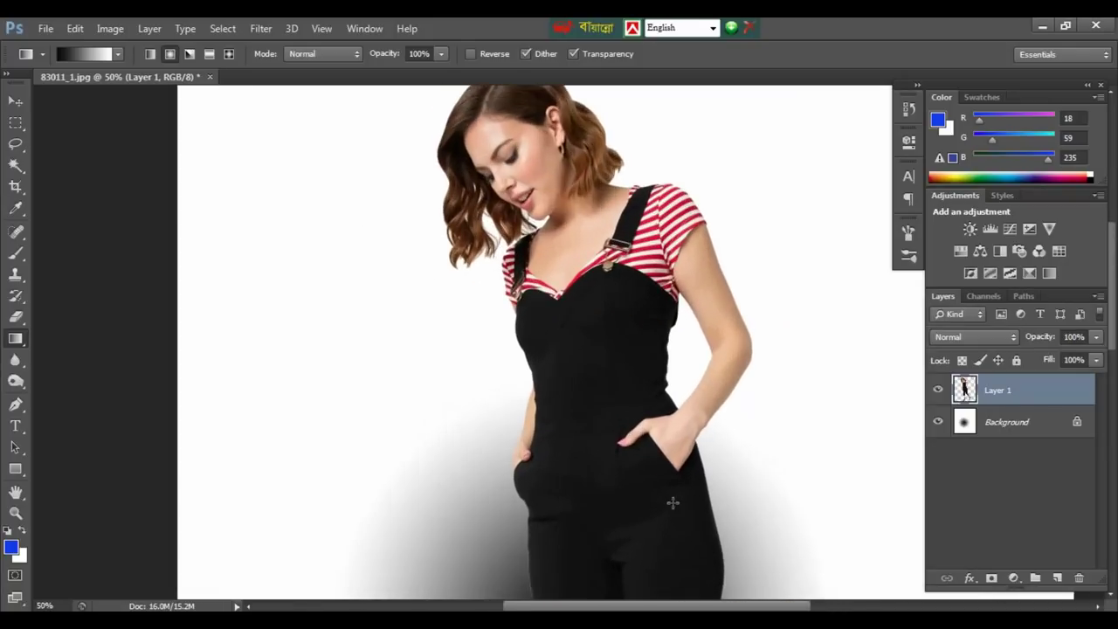
pyautogui.hotkey('ctrl', '+')
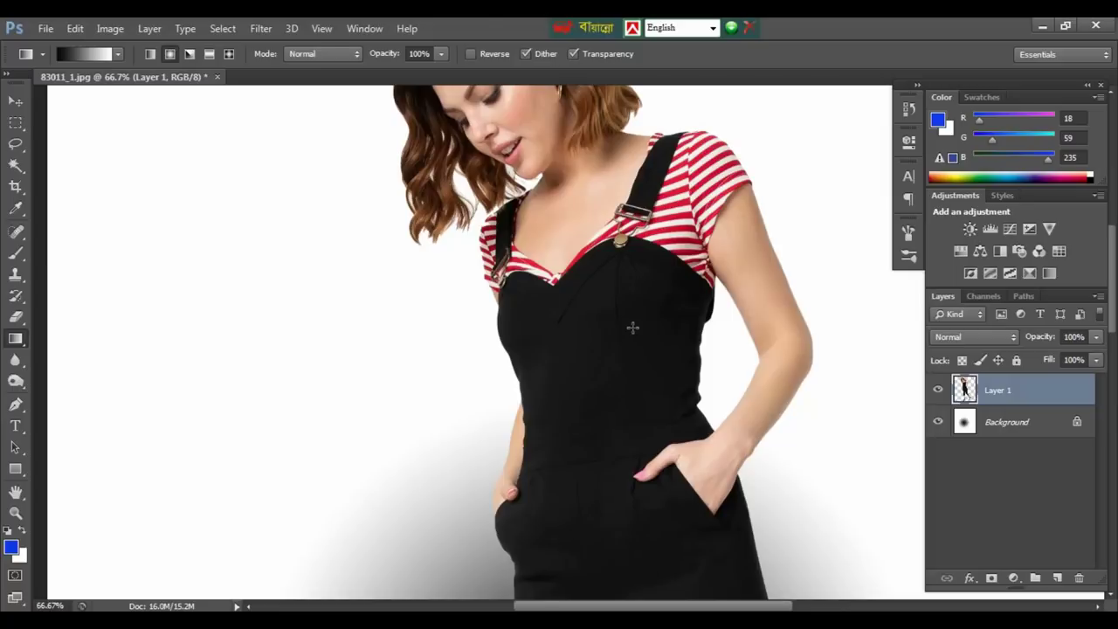
pyautogui.press('m')
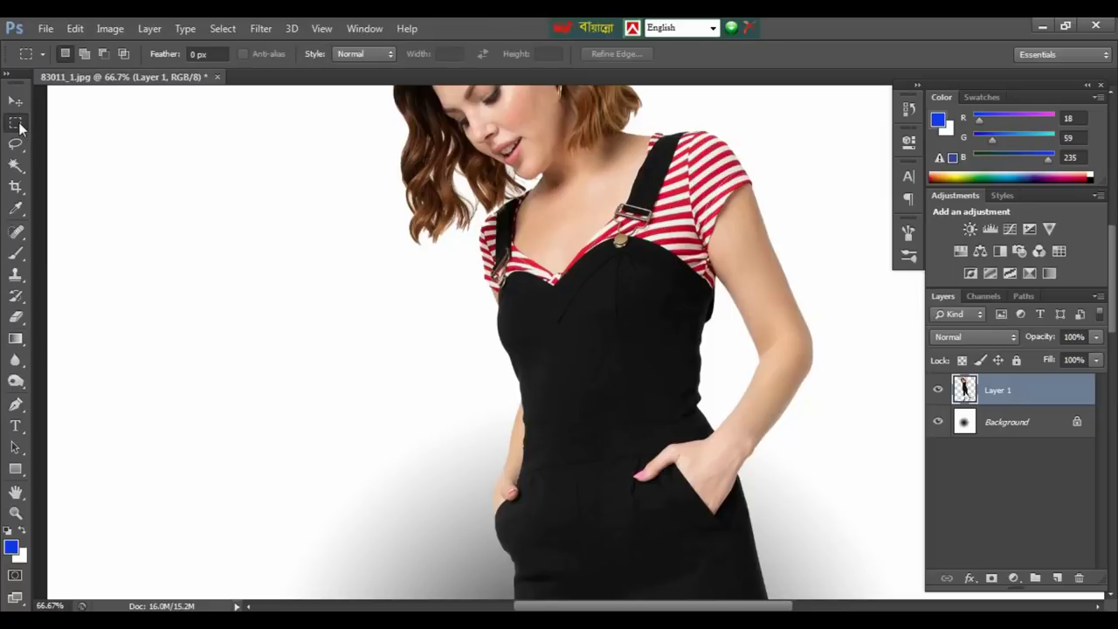
# - Copy a thin rectangular strip of the sleeve's red-and-white stripes onto new Layer 2
pyautogui.rightClick(19, 127)
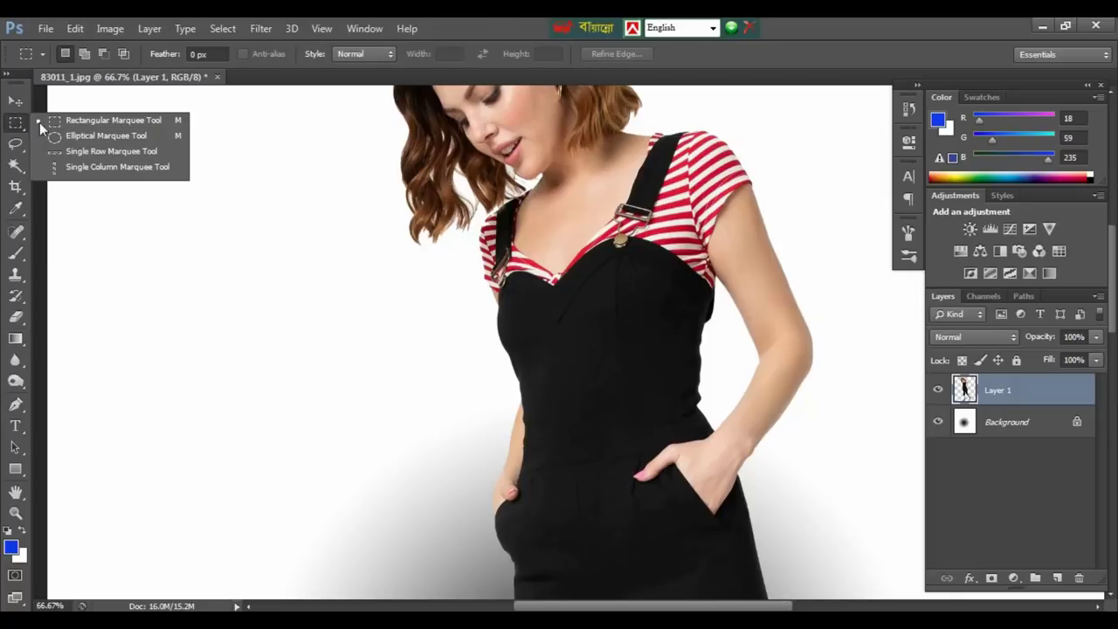
pyautogui.click(110, 120)
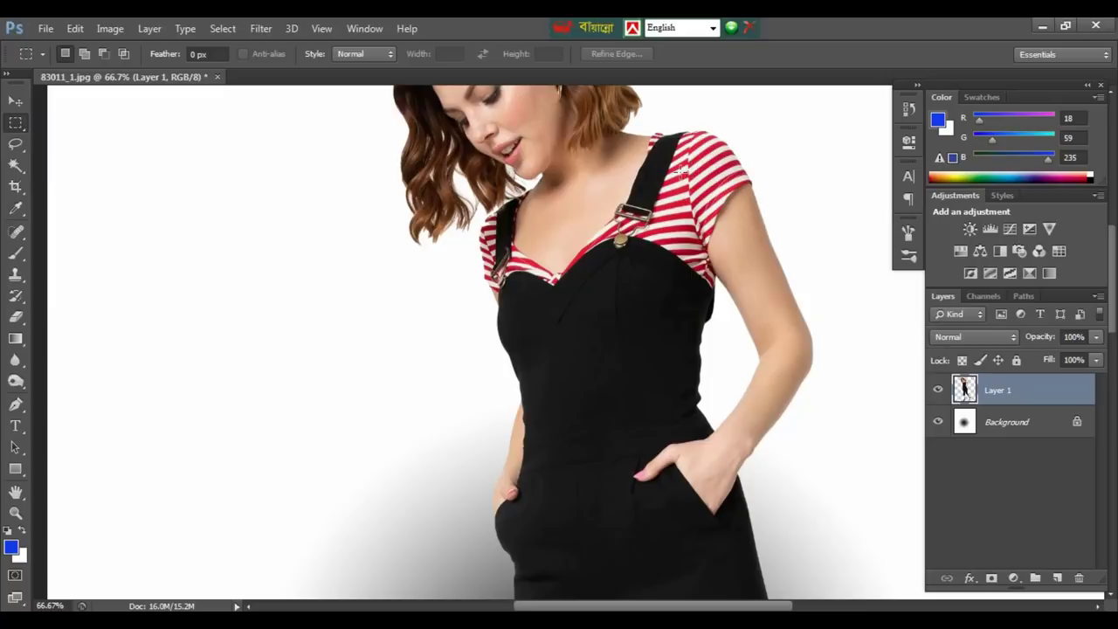
pyautogui.moveTo(670, 175); pyautogui.dragTo(686, 247)
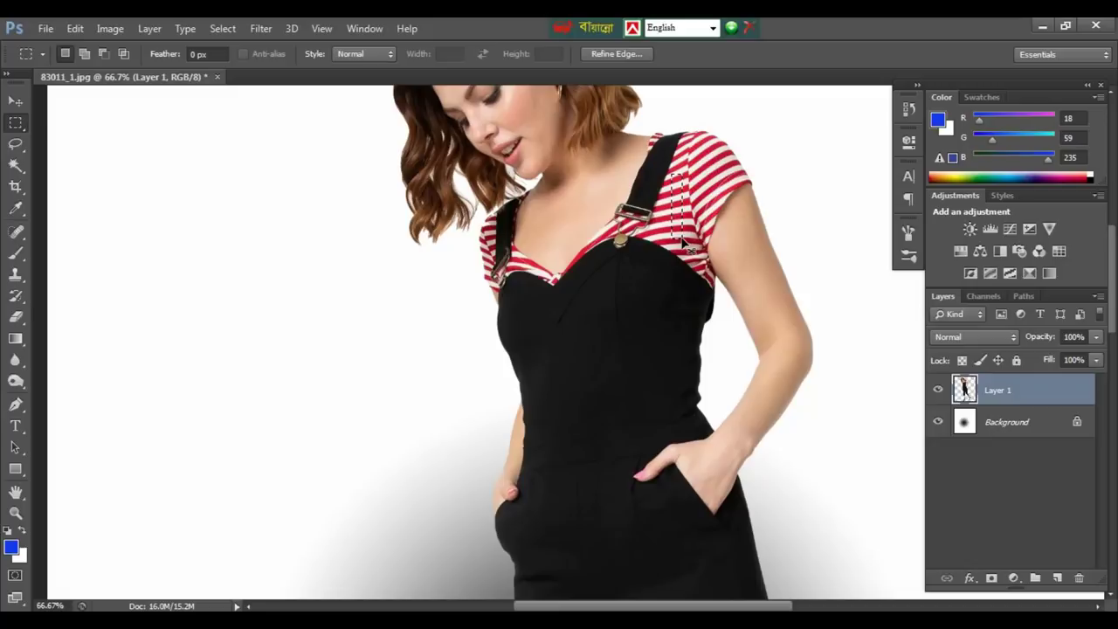
pyautogui.hotkey('ctrl', 'c')
pyautogui.hotkey('ctrl', 'v')
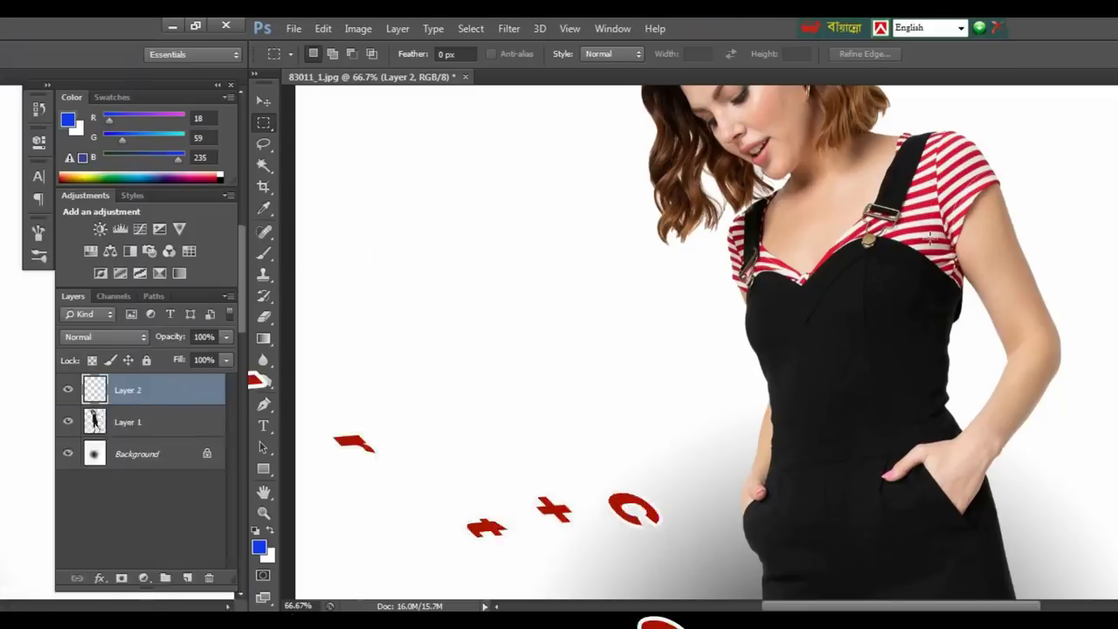
# - Stretch the stripe strip to the full canvas width and apply the transform
pyautogui.hotkey('ctrl', 't')
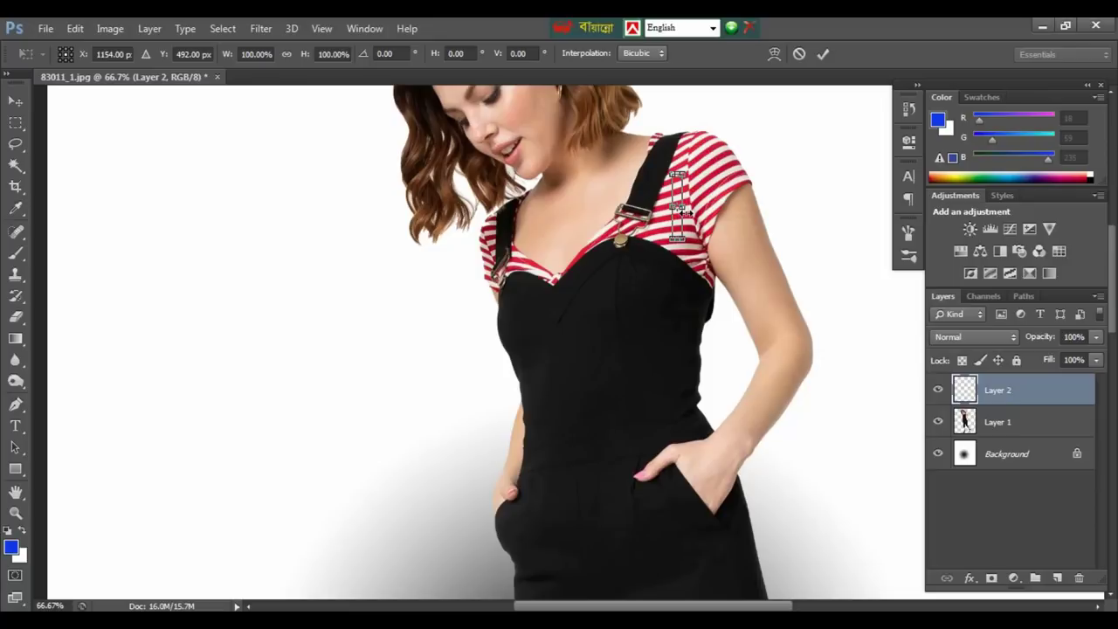
pyautogui.moveTo(685, 207); pyautogui.dragTo(828, 207)
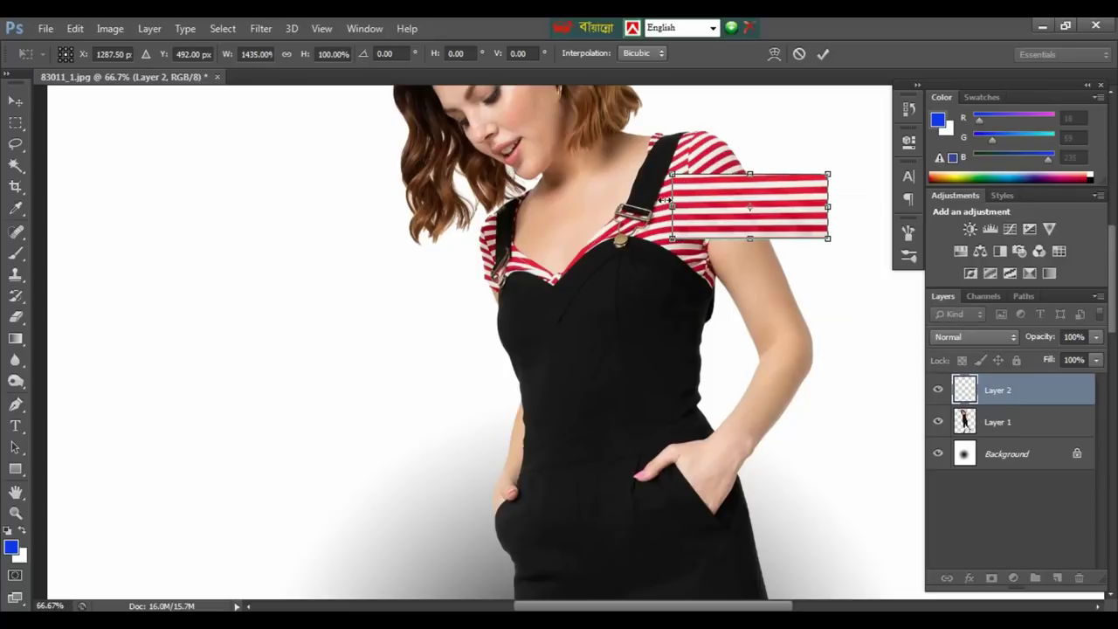
pyautogui.moveTo(353, 283); pyautogui.dragTo(184, 301)
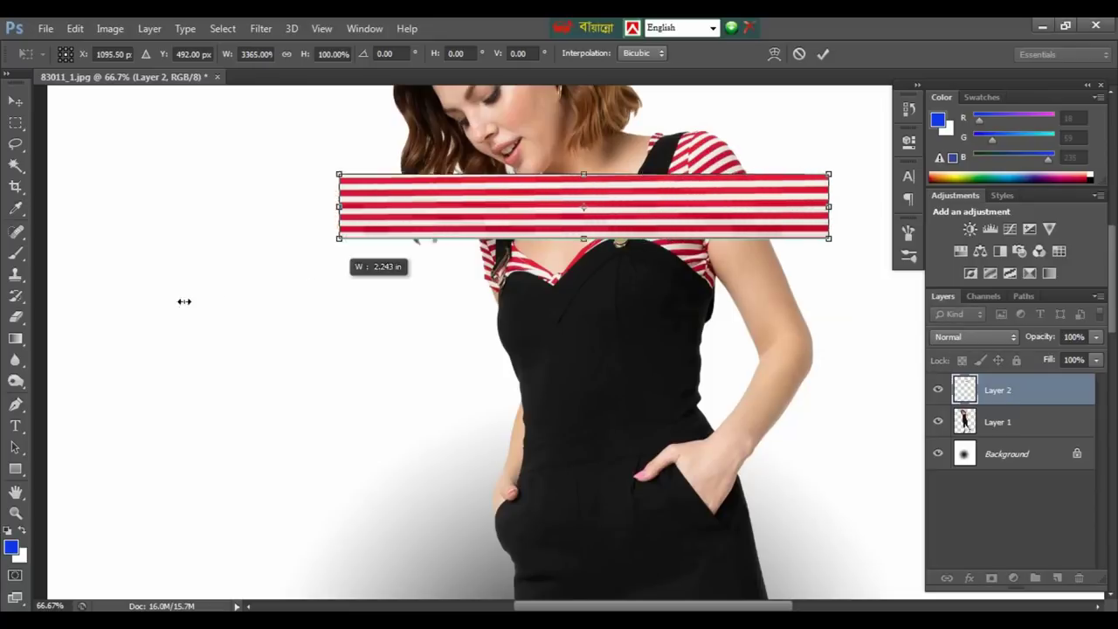
pyautogui.hotkey('ctrl', '-')
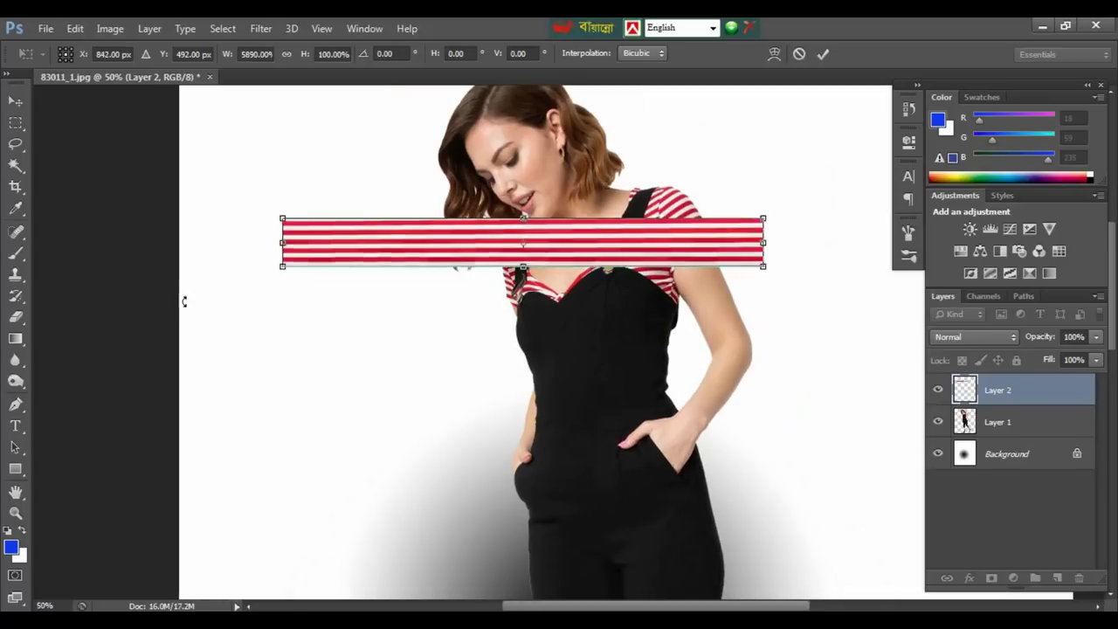
pyautogui.hotkey('ctrl', '-')
pyautogui.hotkey('ctrl', '-')
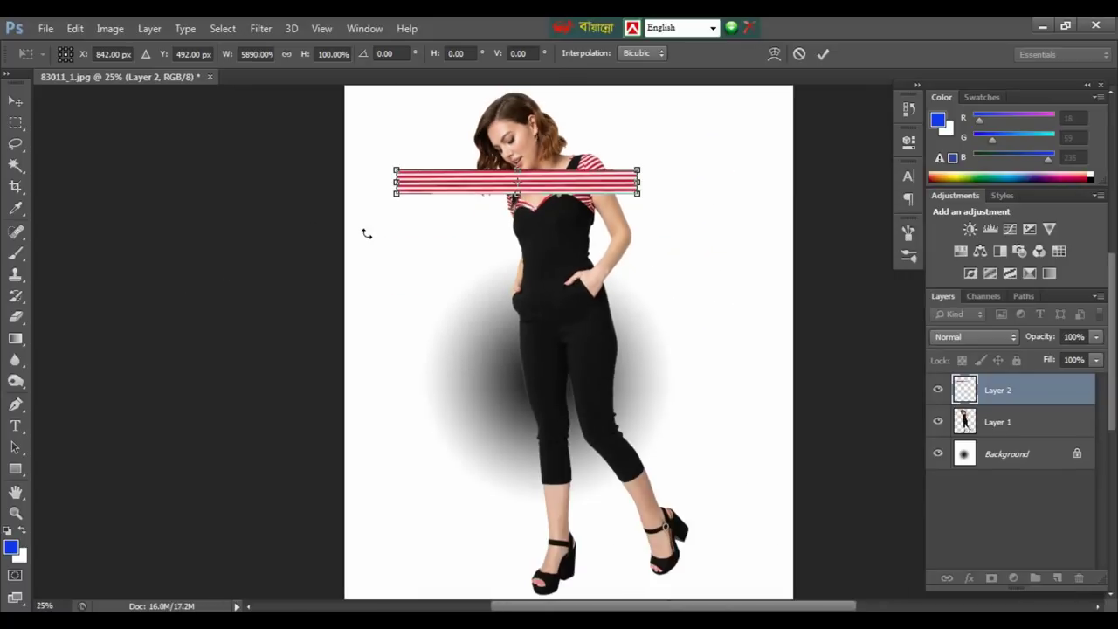
pyautogui.moveTo(638, 182); pyautogui.dragTo(796, 182)
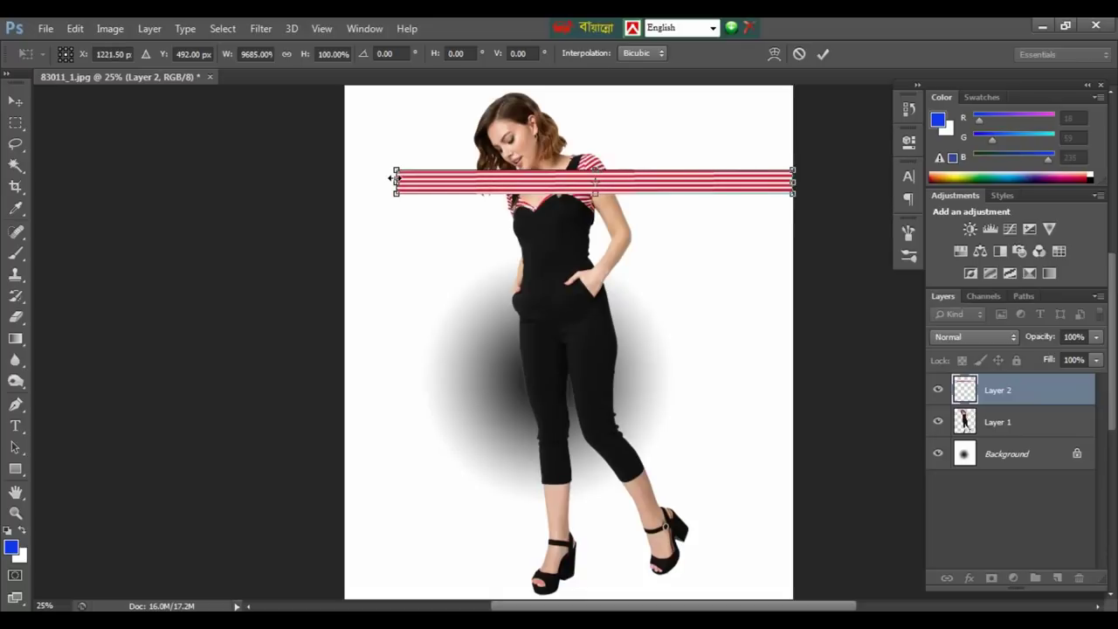
pyautogui.moveTo(395, 181); pyautogui.dragTo(341, 190)
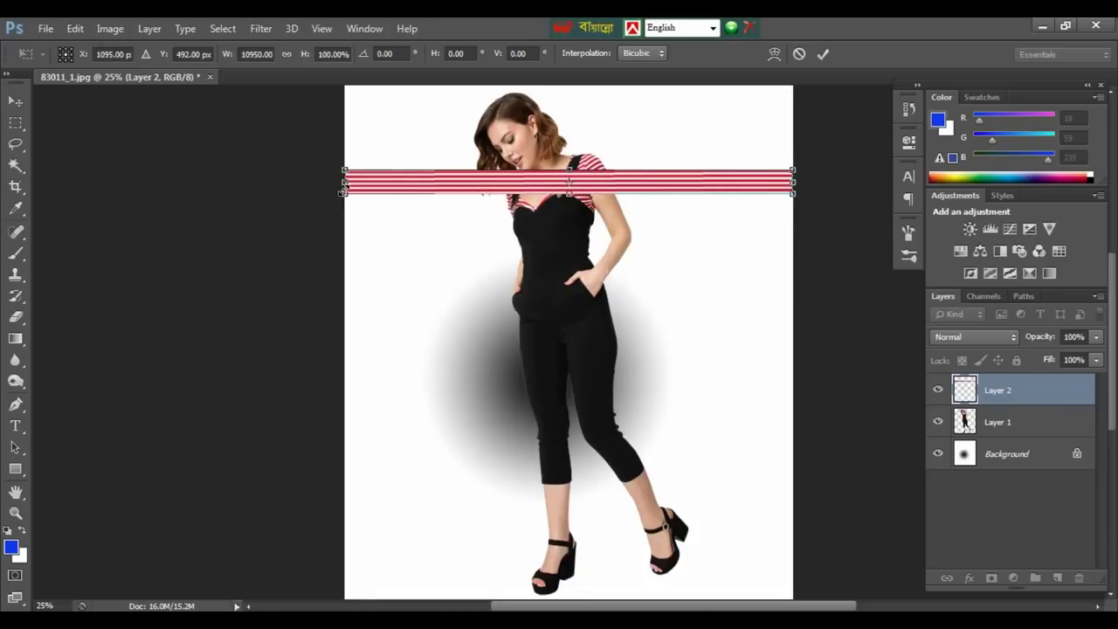
pyautogui.press('Return')
pyautogui.hotkey('ctrl', '+')
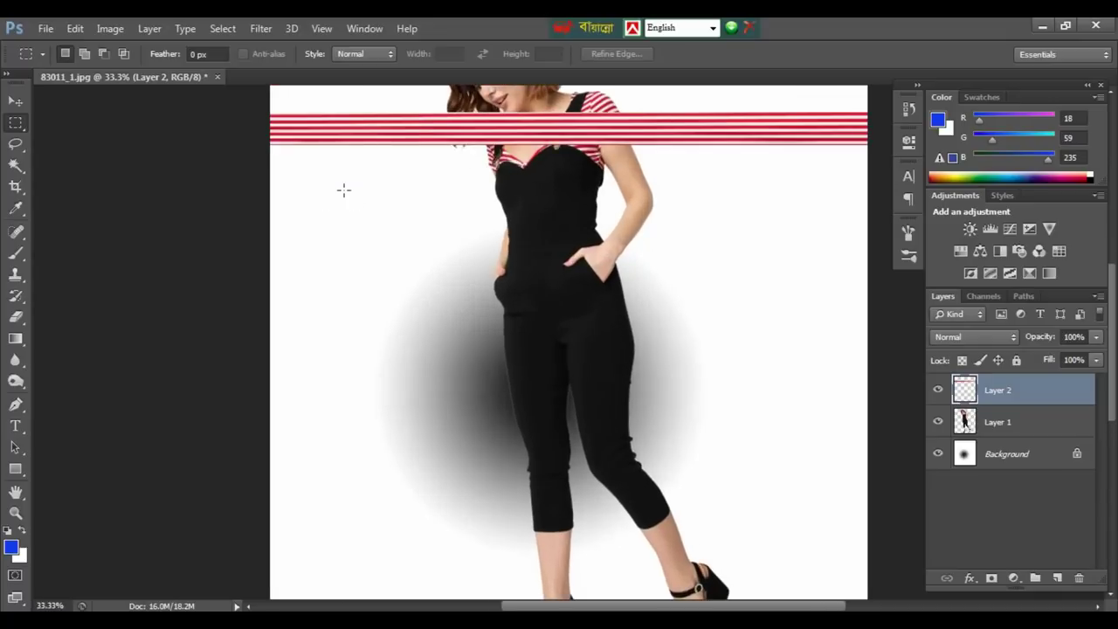
# - Copy a thin strip of upper-arm skin from Layer 1 onto new Layer 3
pyautogui.moveTo(564, 303); pyautogui.dragTo(568, 357)
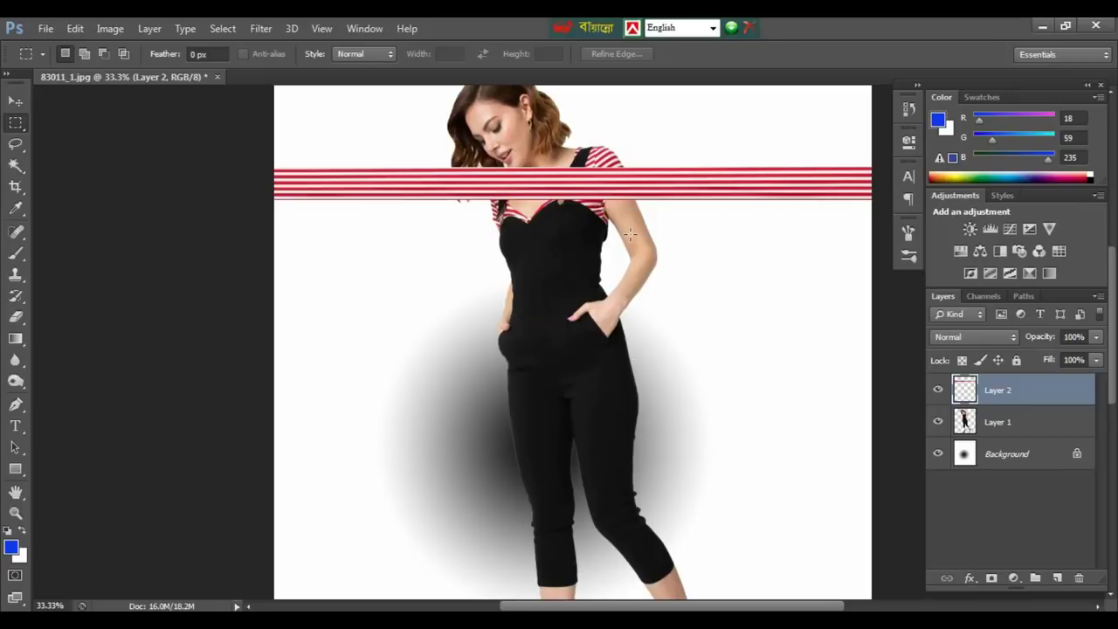
pyautogui.moveTo(625, 212); pyautogui.dragTo(637, 245)
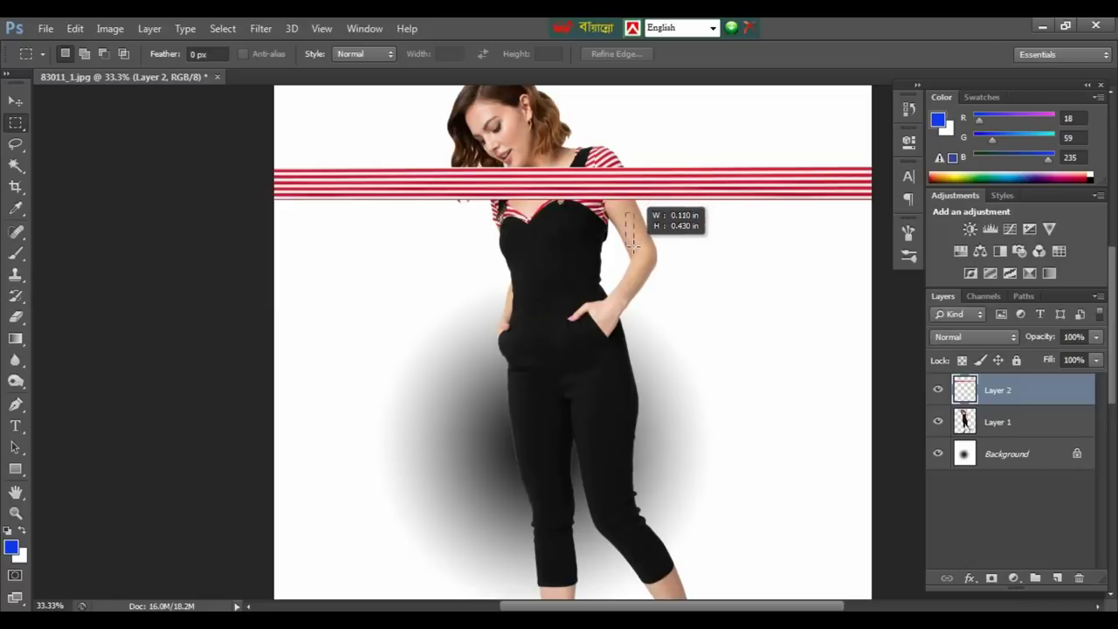
pyautogui.moveTo(637, 245); pyautogui.dragTo(637, 248)
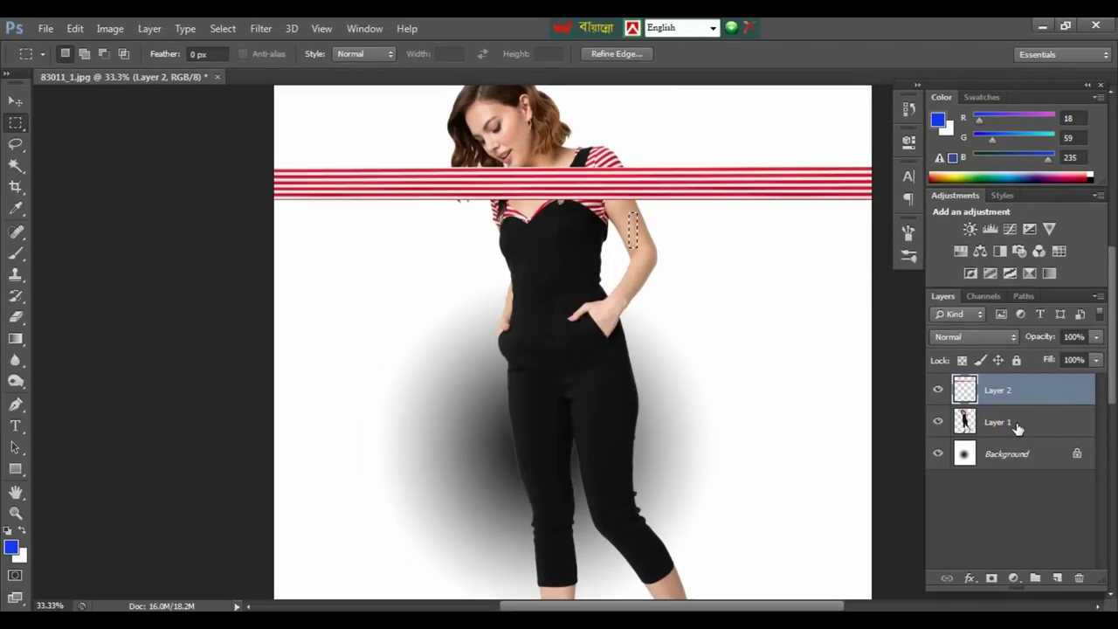
pyautogui.click(1015, 425)
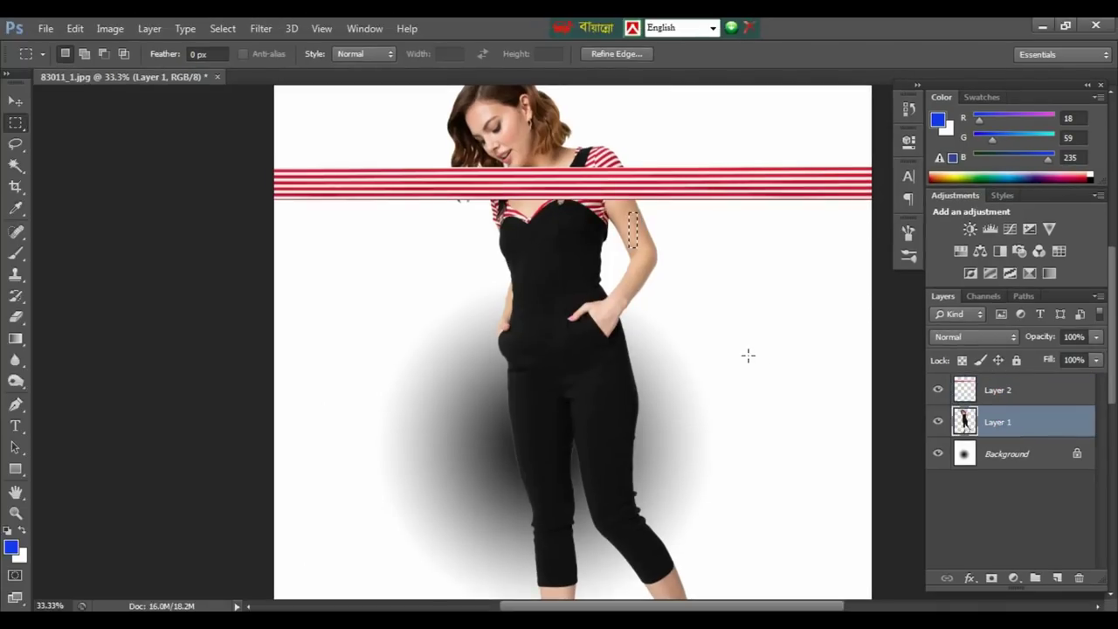
pyautogui.hotkey('ctrl', 'j')
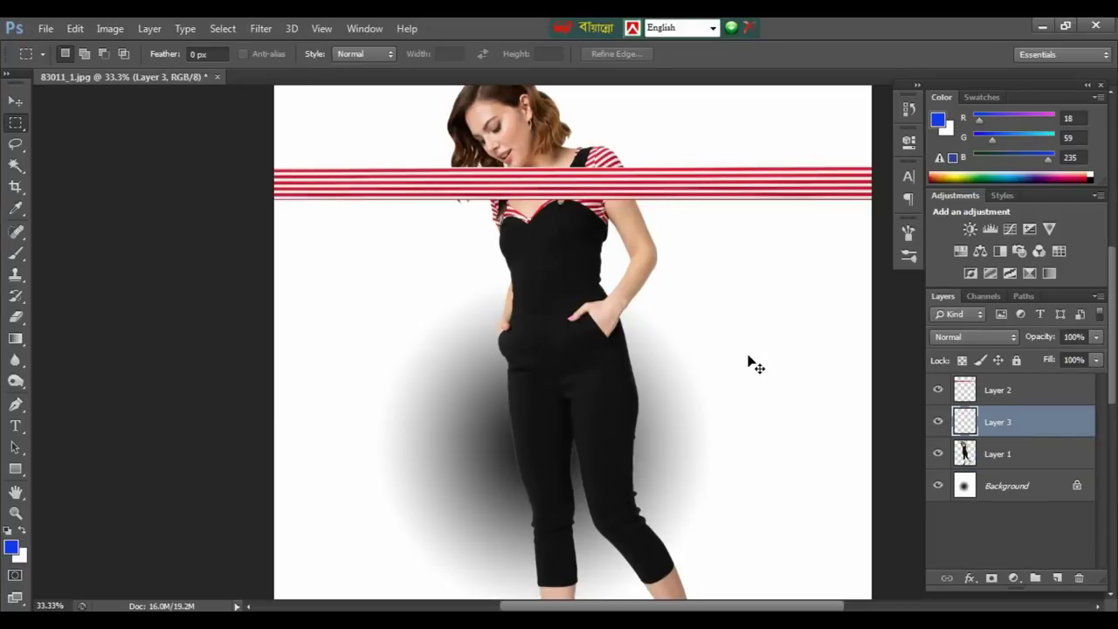
# - Stretch the skin strip across the canvas and place it just above the stripes
pyautogui.hotkey('ctrl', 't')
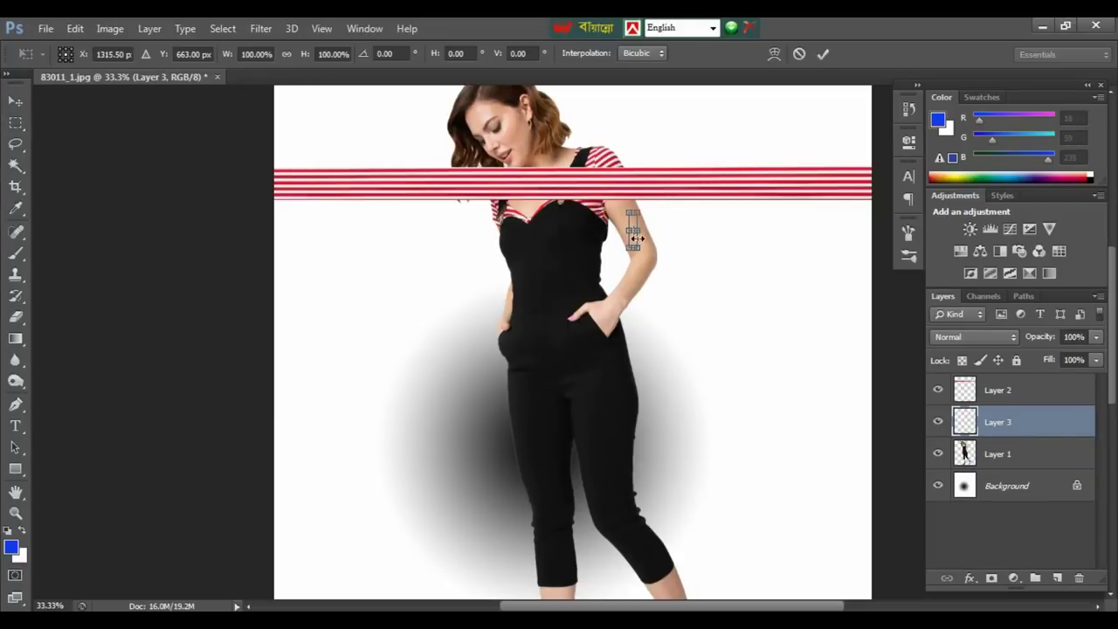
pyautogui.moveTo(637, 237); pyautogui.dragTo(807, 232)
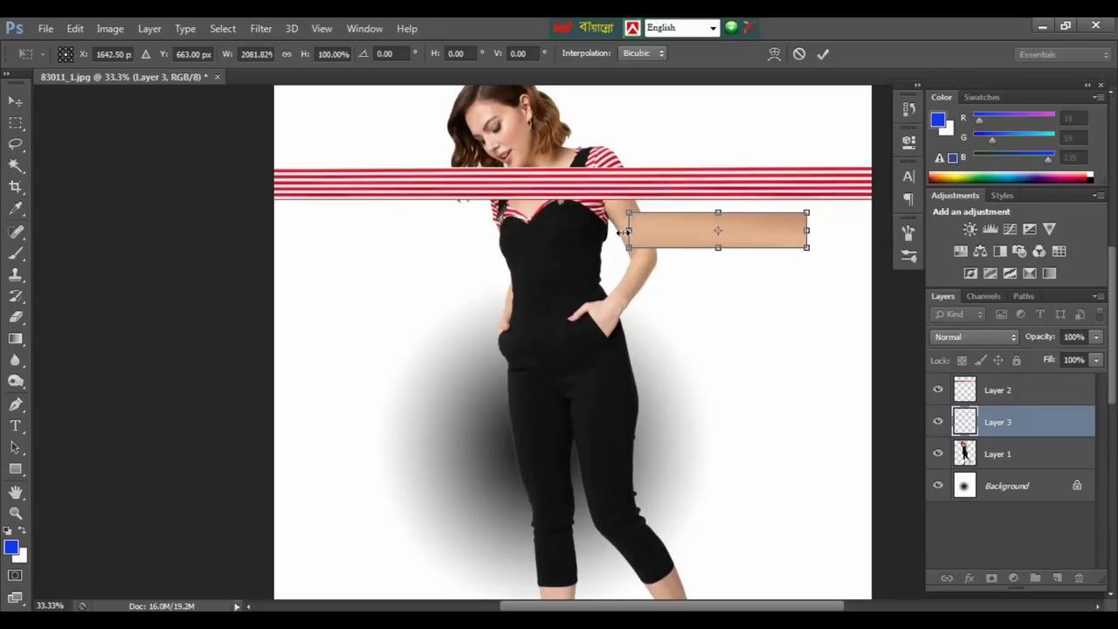
pyautogui.moveTo(624, 232); pyautogui.dragTo(271, 273)
pyautogui.moveTo(815, 229)
pyautogui.mouseDown()
pyautogui.moveTo(870, 230)
pyautogui.moveTo(795, 158)
pyautogui.mouseUp()
pyautogui.press('Return')
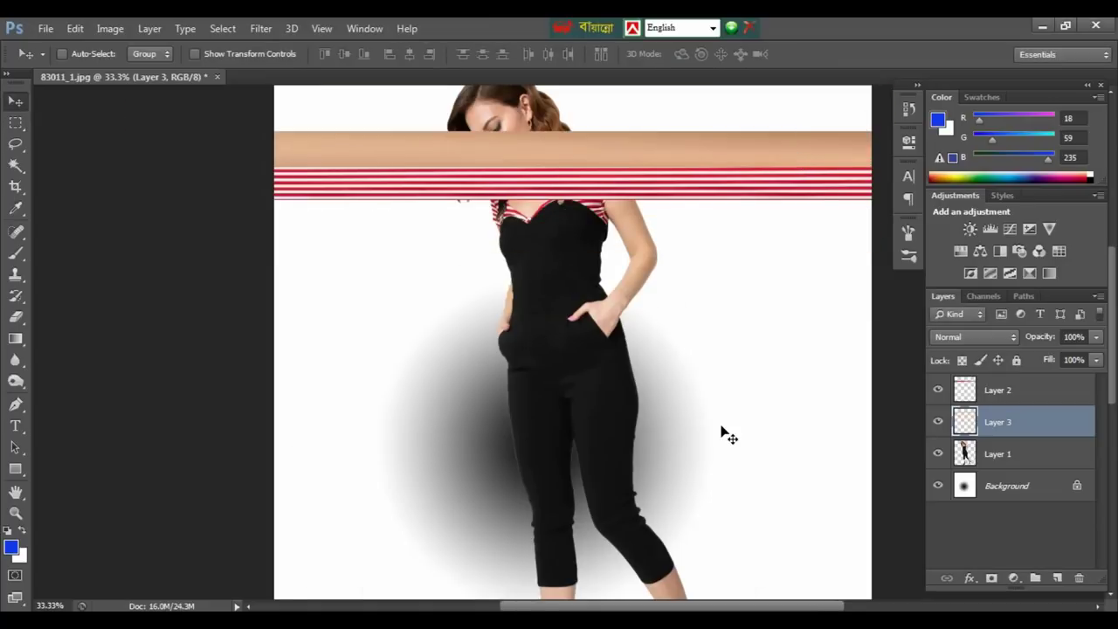
pyautogui.hotkey('ctrl', '+')
# - Make a black bar from a trouser strip, stretch it across the canvas, and move it under the stripes
pyautogui.click(1006, 453)
pyautogui.press('m')
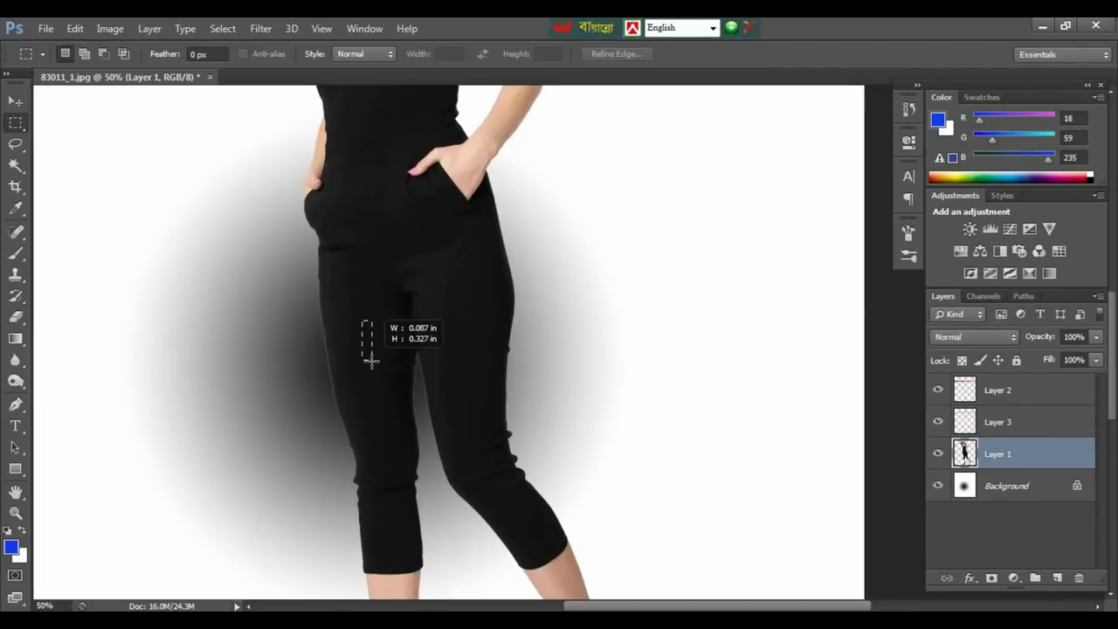
pyautogui.hotkey('ctrl', 'shift', 'alt', 'n')
pyautogui.hotkey('alt', 'BackSpace')
pyautogui.moveTo(362, 320)
pyautogui.mouseDown()
pyautogui.moveTo(681, 363)
pyautogui.moveTo(741, 359)
pyautogui.mouseUp()
pyautogui.hotkey('ctrl', 'd')
pyautogui.hotkey('ctrl', '-')
pyautogui.hotkey('ctrl', '-')
pyautogui.hotkey('ctrl', 't')
pyautogui.moveTo(542, 359); pyautogui.dragTo(411, 358)
pyautogui.press('Return')
pyautogui.moveTo(566, 405); pyautogui.dragTo(576, 244)
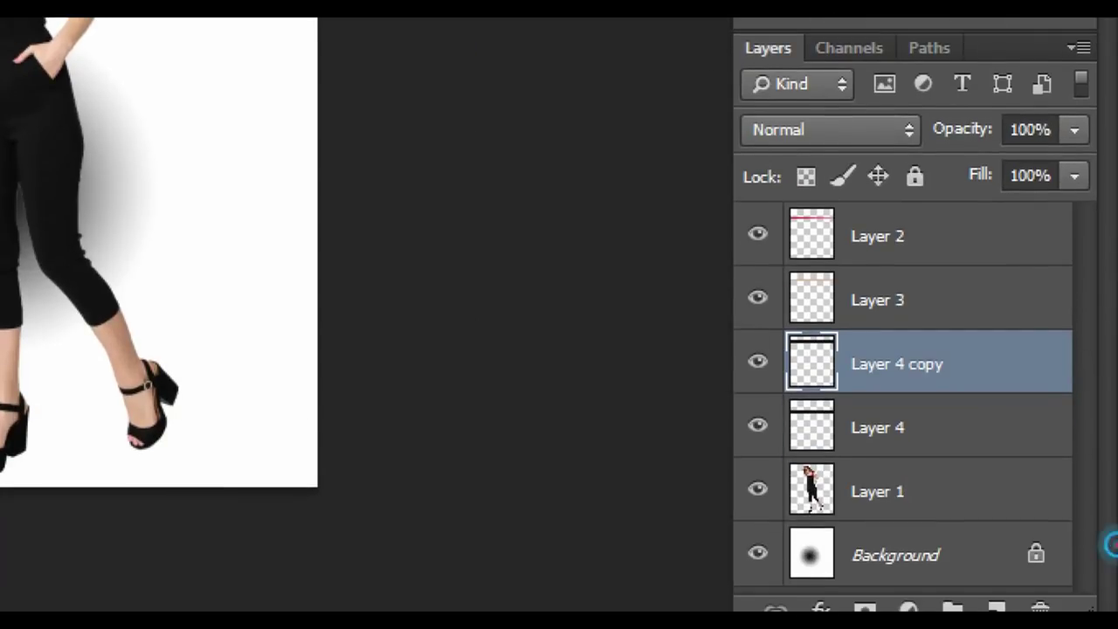
# - Merge Layer 3, Layer 2, Layer 4 and Layer 4 copy into a single Layer 2
pyautogui.moveTo(904, 206); pyautogui.dragTo(932, 451)
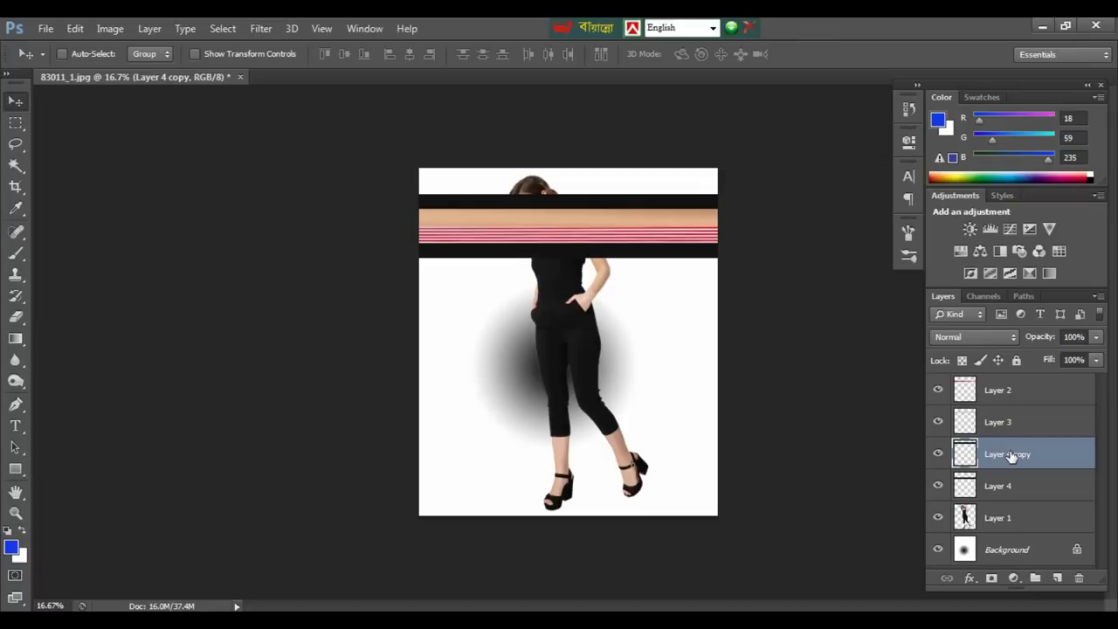
pyautogui.keyDown('ctrl'); pyautogui.click(1017, 423); pyautogui.keyUp('ctrl')
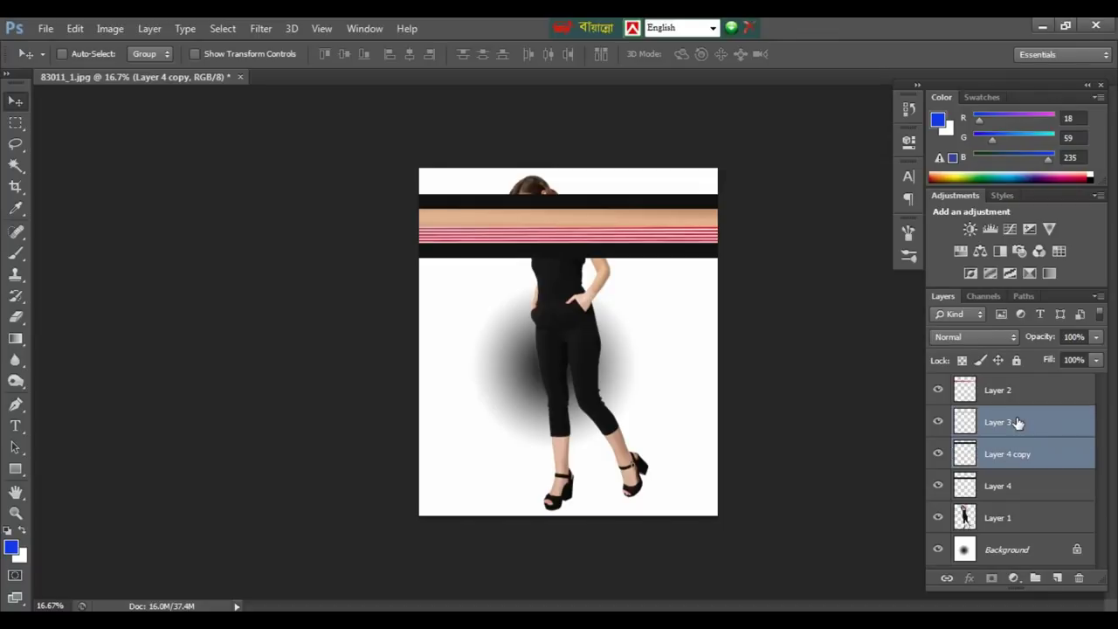
pyautogui.keyDown('ctrl'); pyautogui.click(1005, 393); pyautogui.keyUp('ctrl')
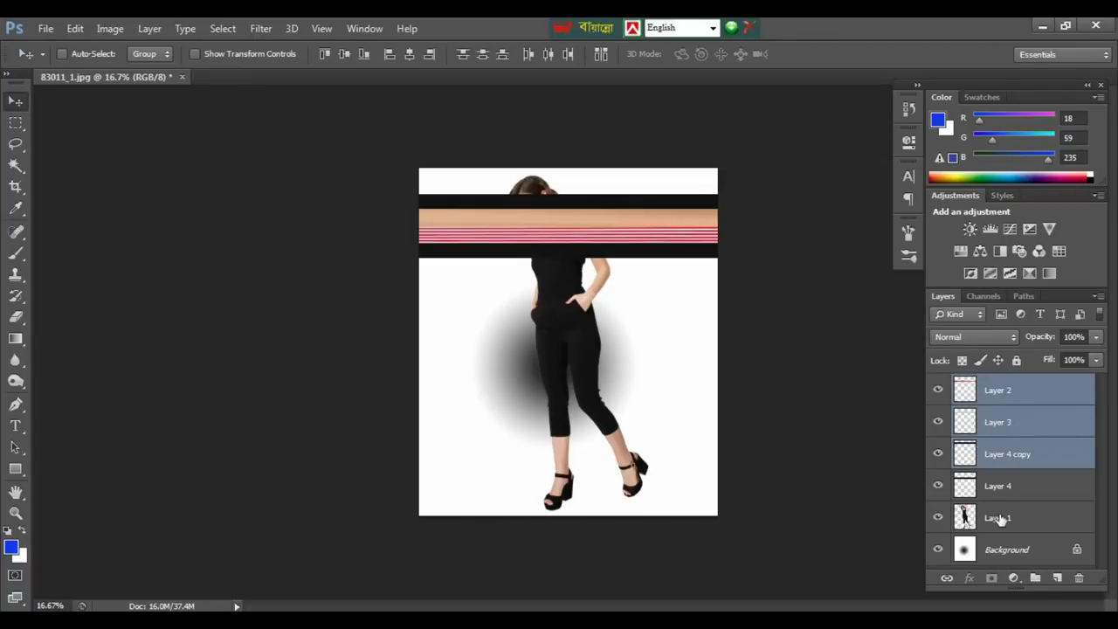
pyautogui.keyDown('ctrl'); pyautogui.click(993, 494); pyautogui.keyUp('ctrl')
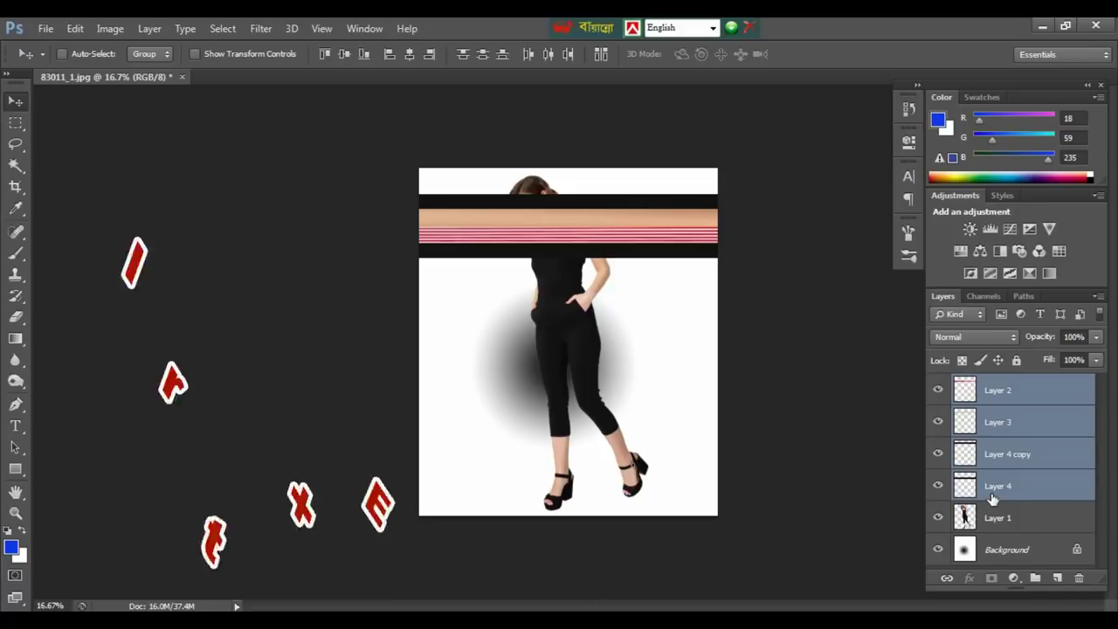
pyautogui.hotkey('ctrl', 'e')
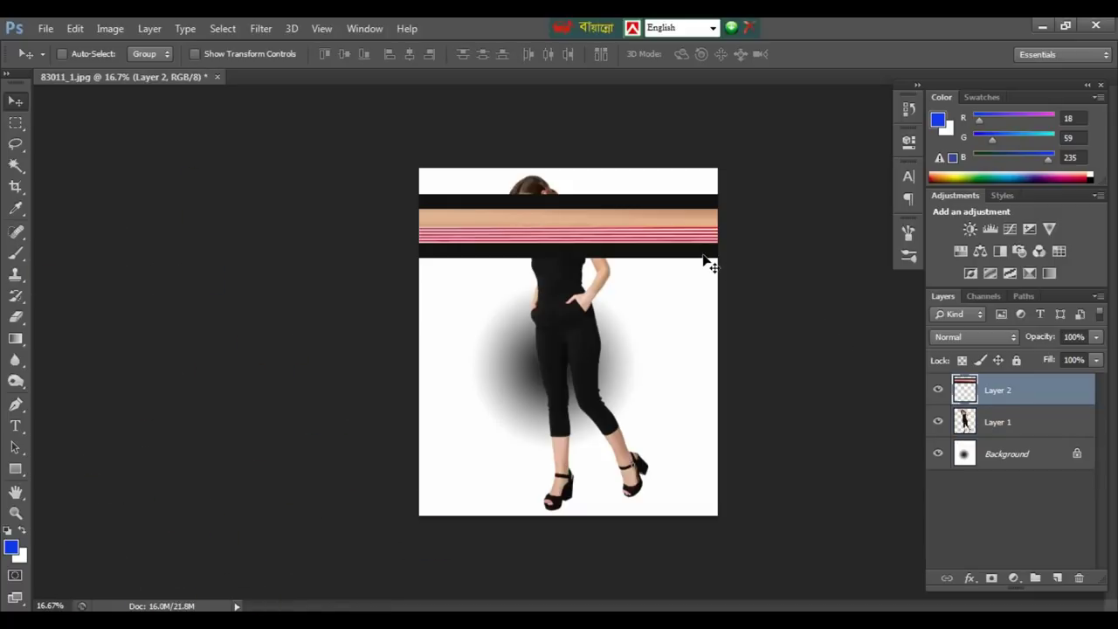
# - Nudge the band down and stretch it to about 581% width, far past both canvas edges
pyautogui.moveTo(681, 241)
pyautogui.mouseDown()
pyautogui.moveTo(681, 258)
pyautogui.moveTo(677, 236)
pyautogui.mouseUp()
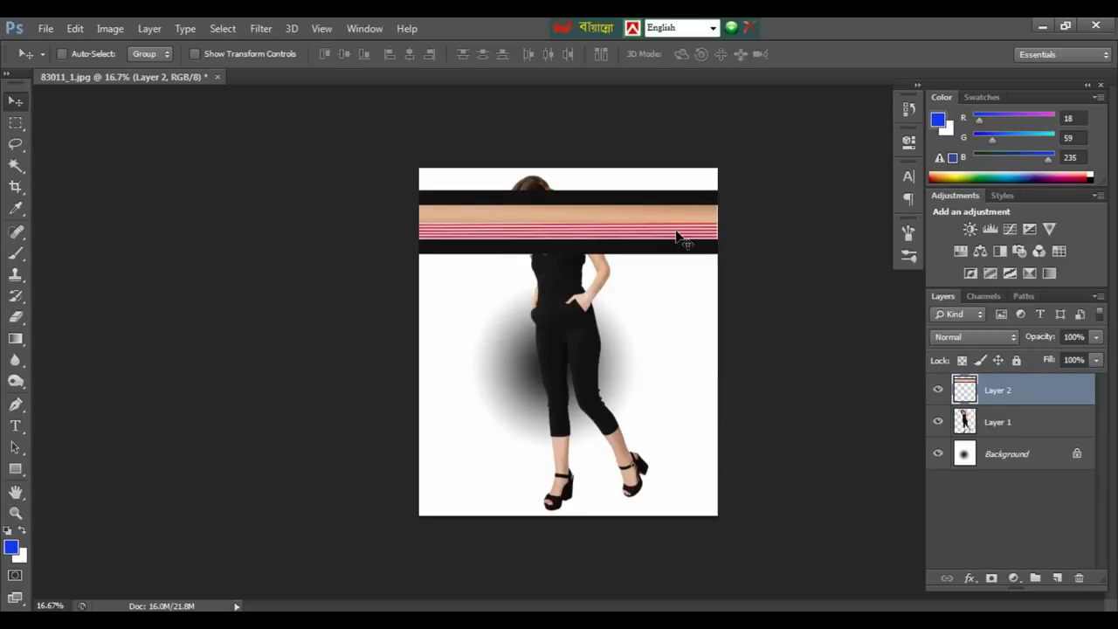
pyautogui.hotkey('ctrl', 't')
pyautogui.hotkey('ctrl', '-')
pyautogui.hotkey('ctrl', '-')
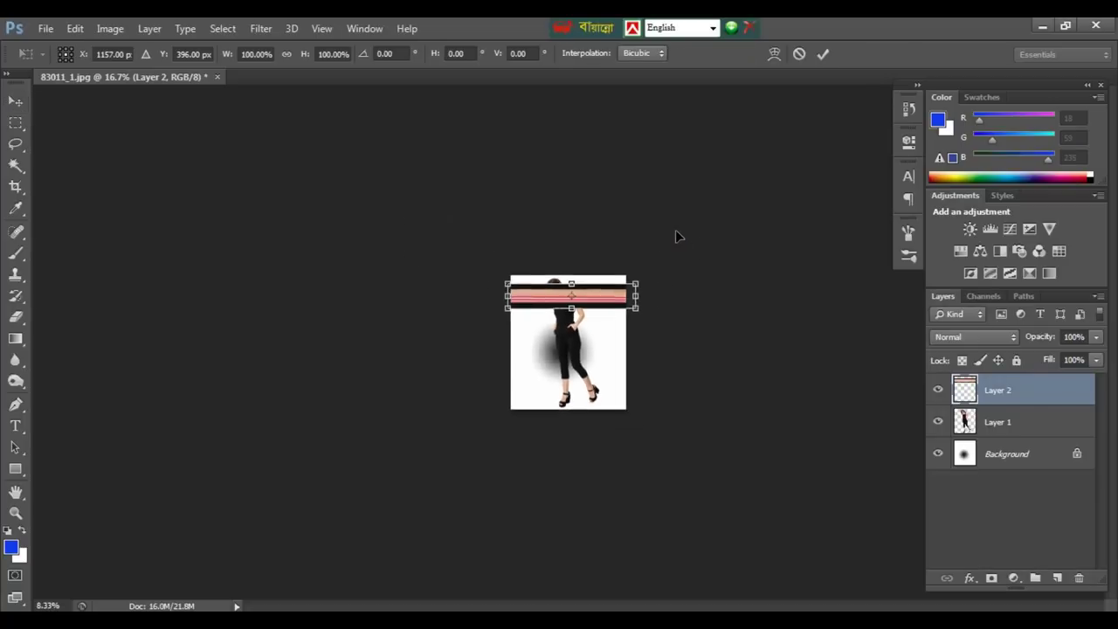
pyautogui.moveTo(635, 296); pyautogui.dragTo(908, 307)
pyautogui.moveTo(510, 297); pyautogui.dragTo(182, 296)
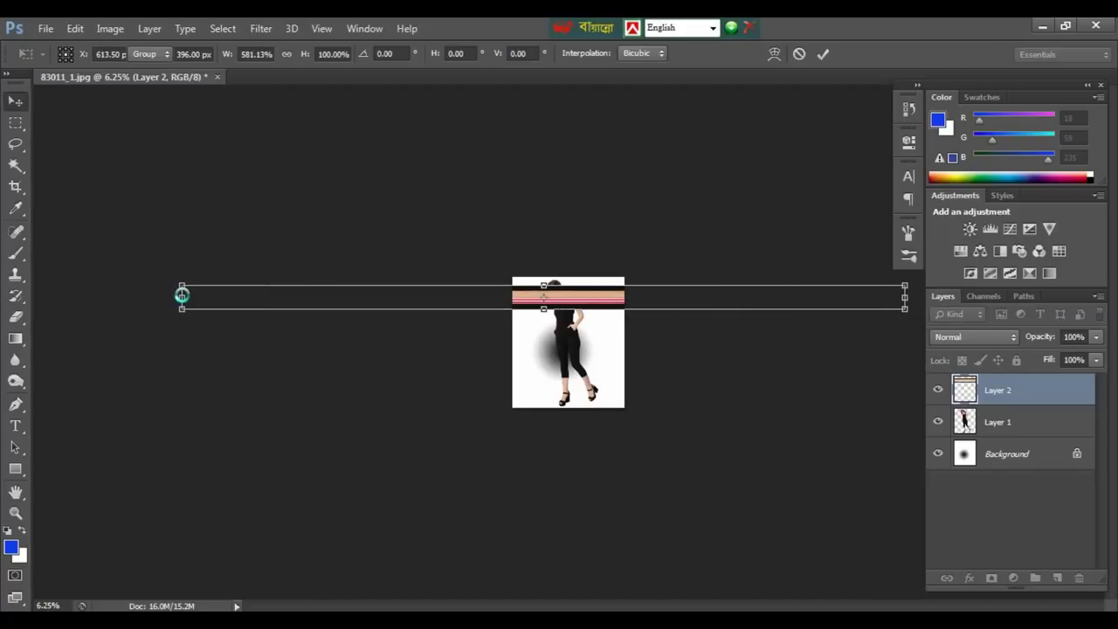
pyautogui.press('Return')
pyautogui.hotkey('ctrl', '+')
pyautogui.hotkey('ctrl', '+')
pyautogui.hotkey('ctrl', '+')
pyautogui.press('m')
pyautogui.click(269, 28)
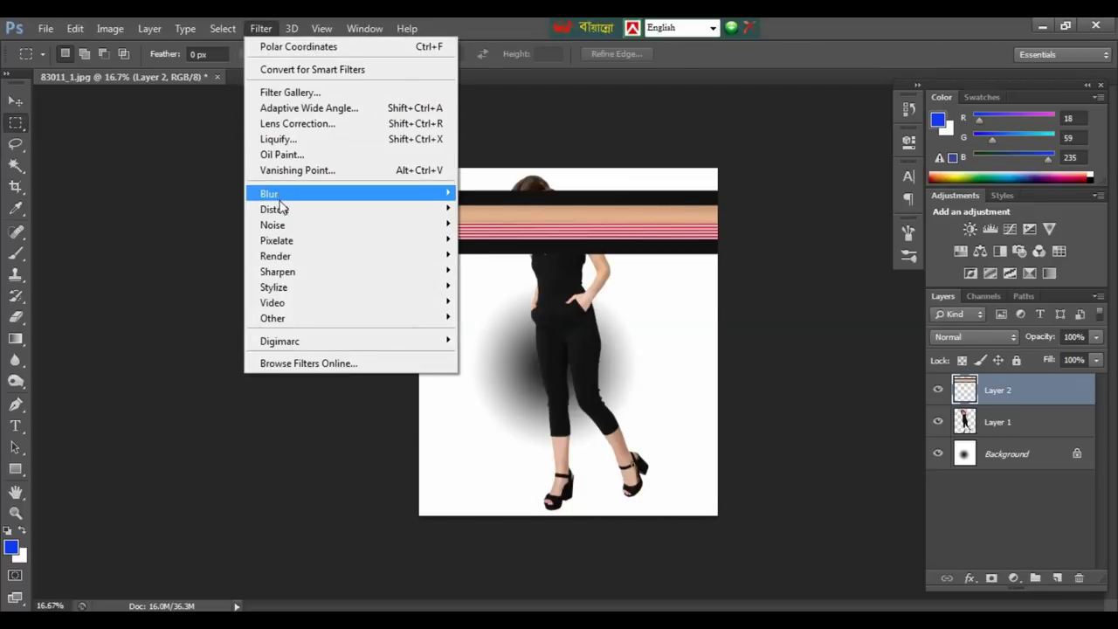
pyautogui.moveTo(275, 209)
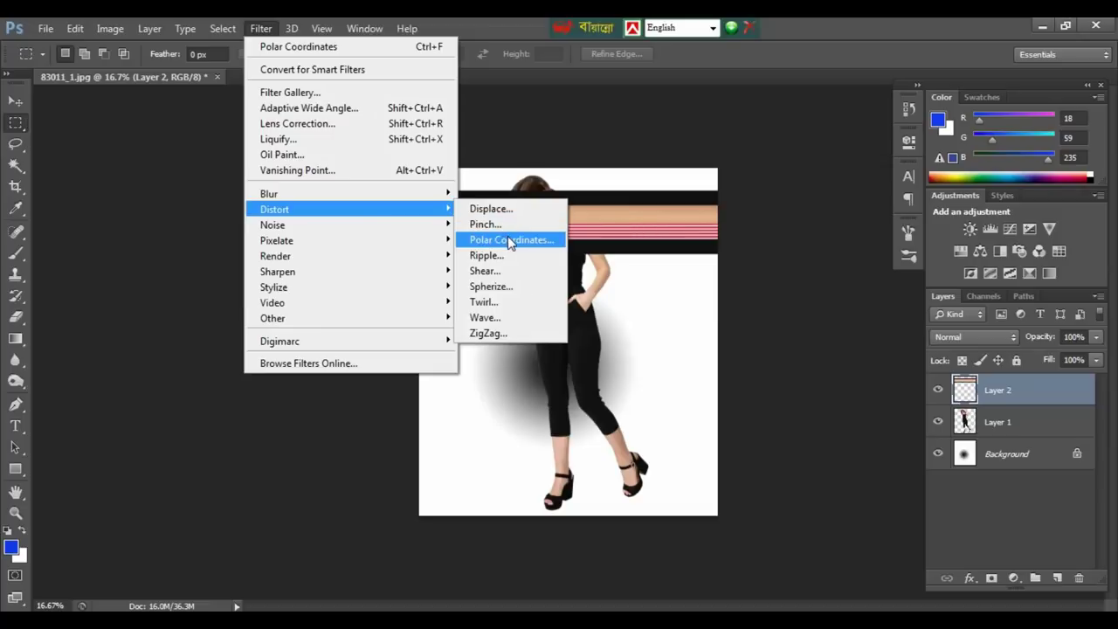
# - Apply Polar Coordinates set to Rectangular to Polar, zooming the preview out to see the ring
pyautogui.click(511, 241)
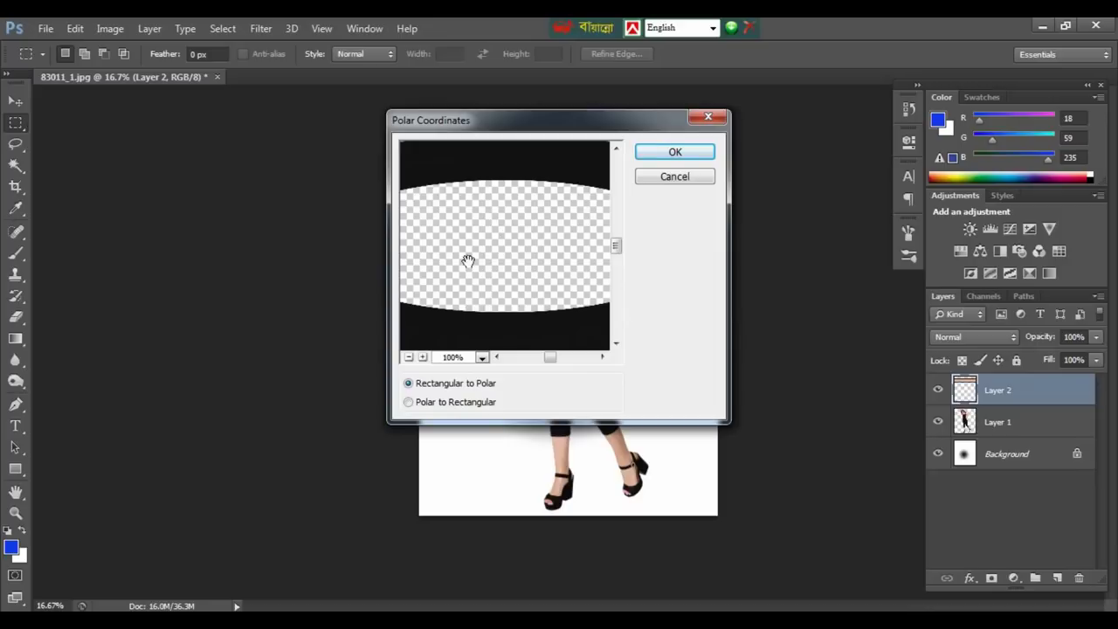
pyautogui.click(408, 357)
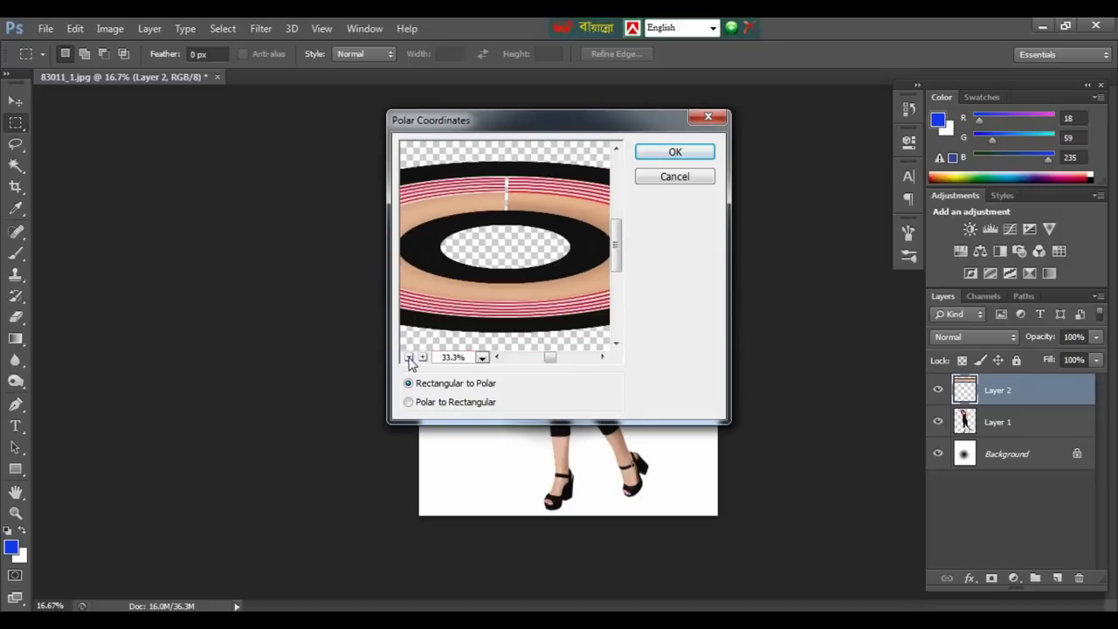
pyautogui.click(408, 357)
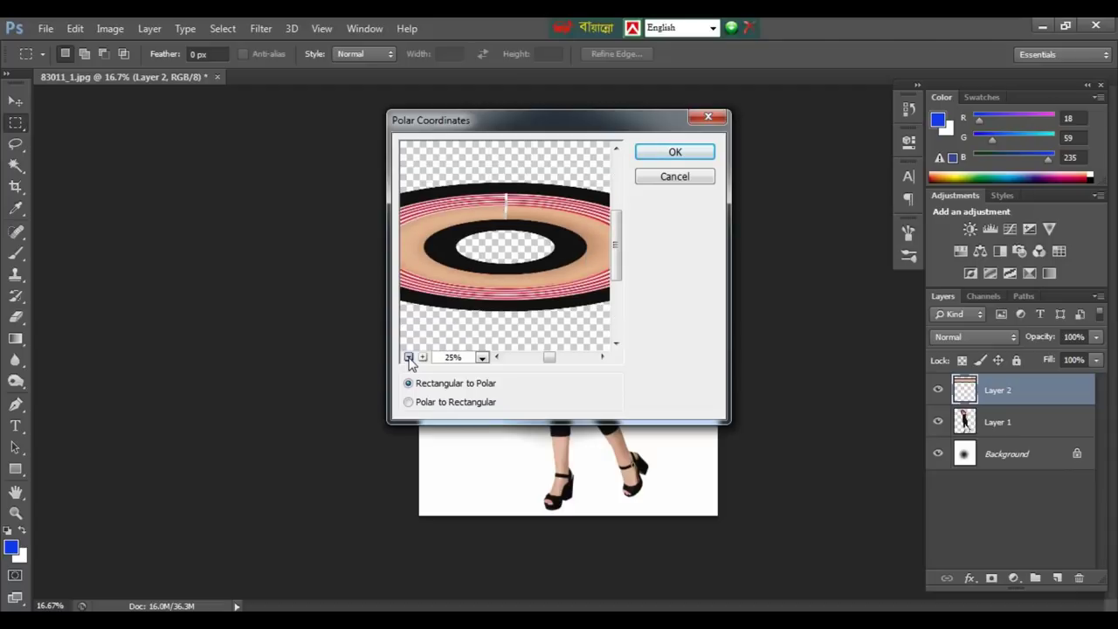
pyautogui.click(408, 357)
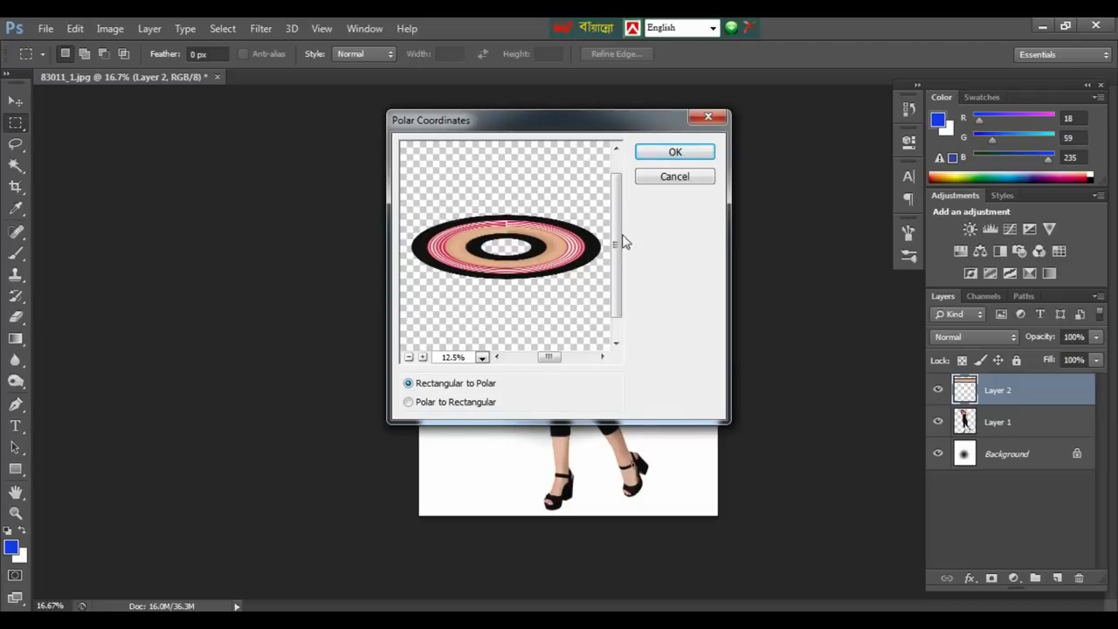
pyautogui.click(671, 151)
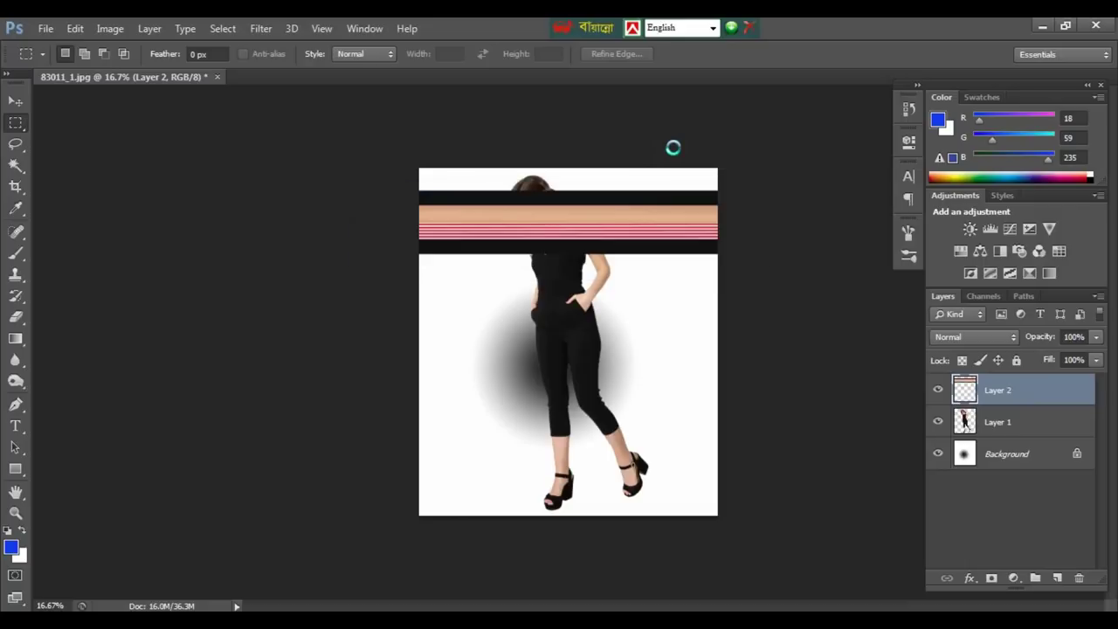
# - Stretch the ring on Layer 2 into a tall oval filling the canvas, then move Layer 1 above it
pyautogui.hotkey('ctrl', '+')
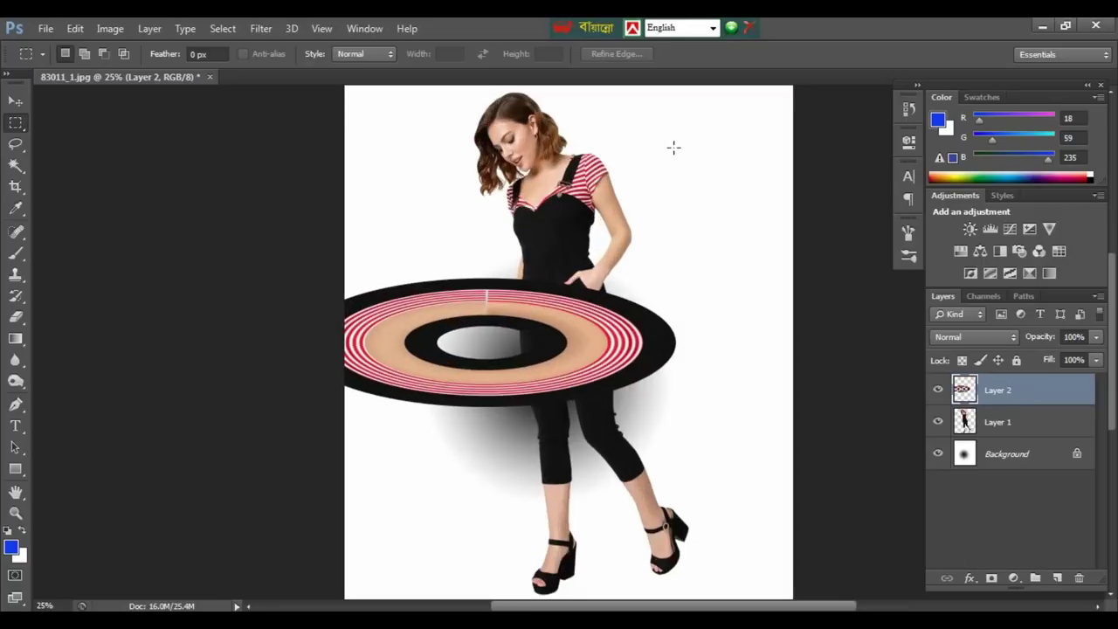
pyautogui.hotkey('ctrl', '-')
pyautogui.hotkey('ctrl', 't')
pyautogui.moveTo(386, 297); pyautogui.dragTo(449, 165)
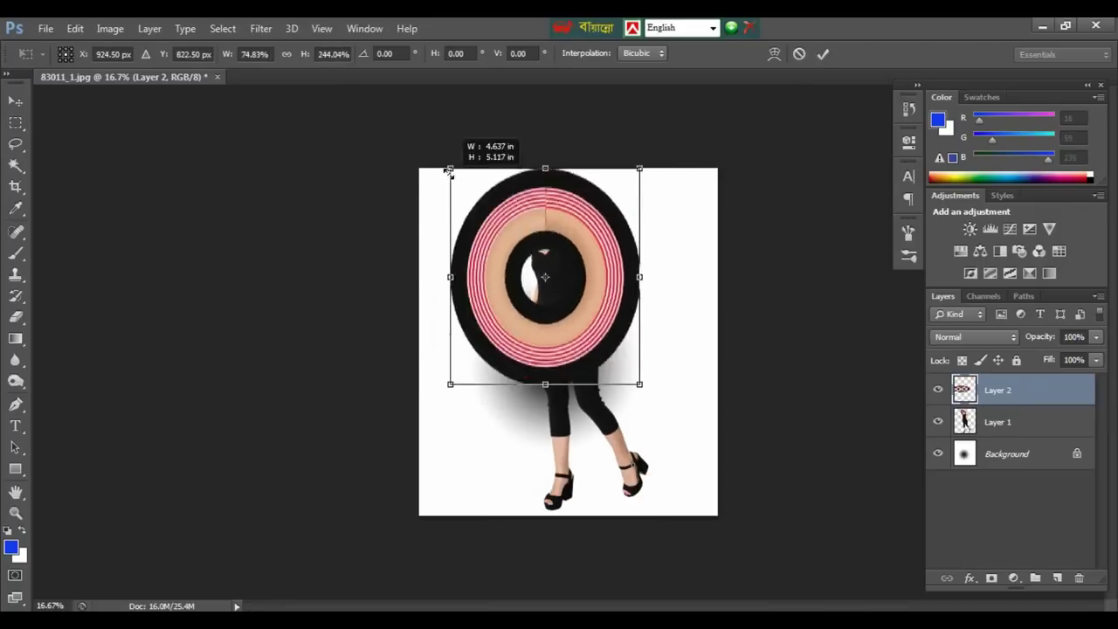
pyautogui.moveTo(674, 382); pyautogui.dragTo(710, 512)
pyautogui.moveTo(450, 326); pyautogui.dragTo(432, 332)
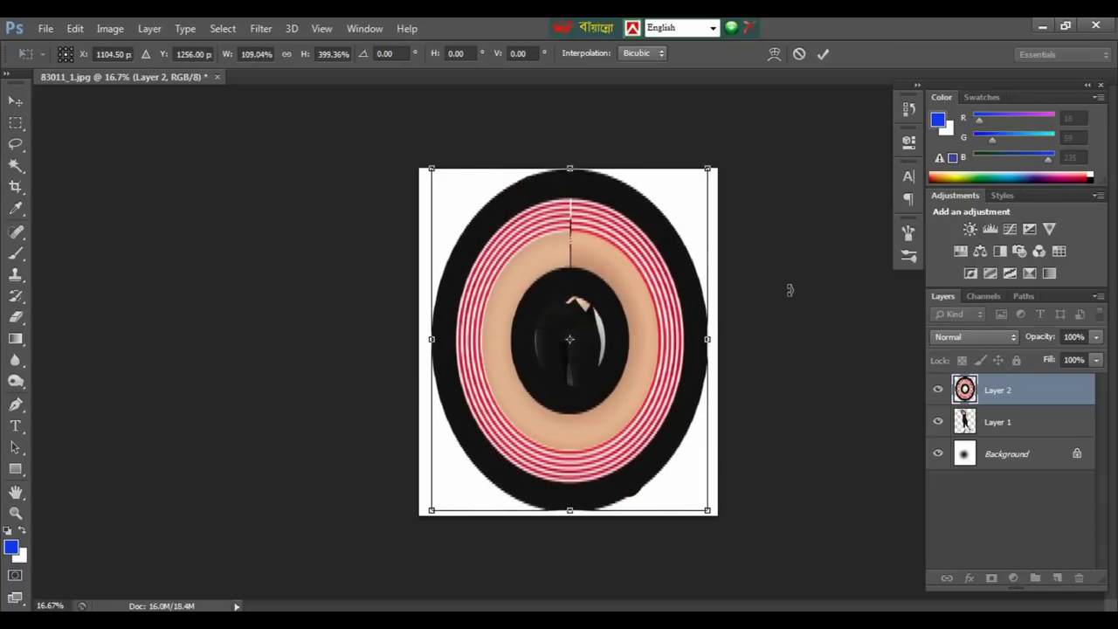
pyautogui.press('Return')
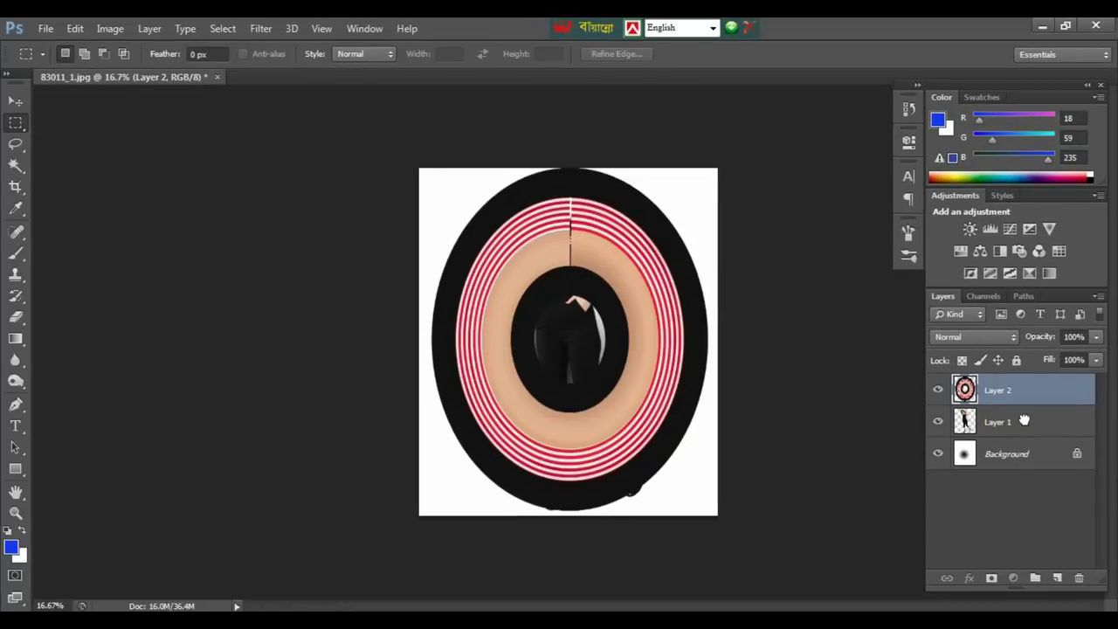
pyautogui.moveTo(1026, 422); pyautogui.dragTo(1024, 392)
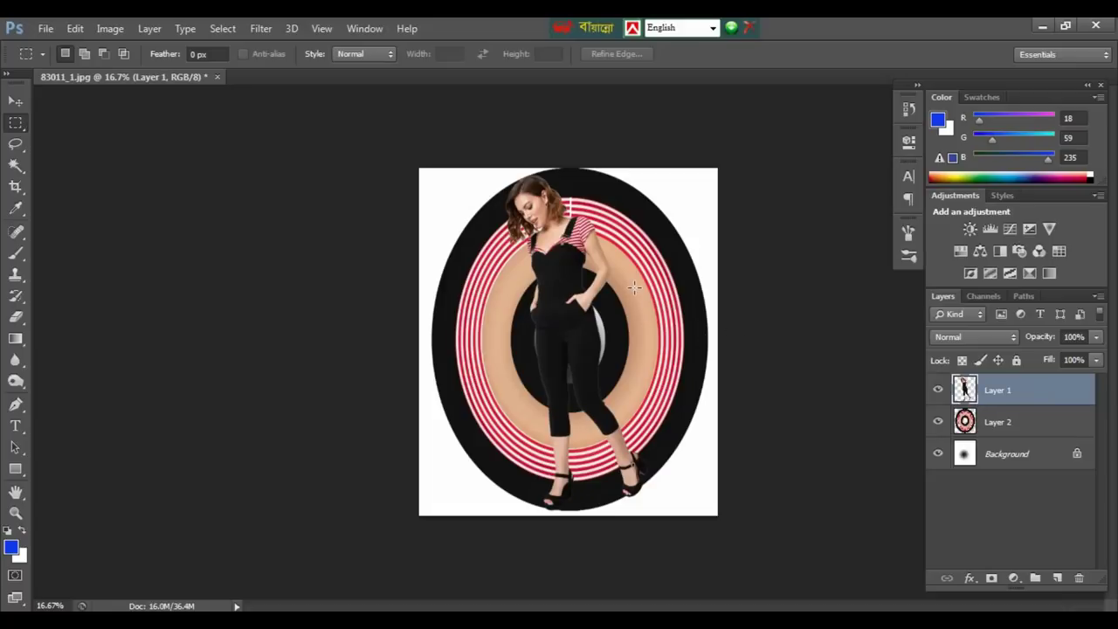
# - Shift the ring layer, Layer 2, slightly to the left
pyautogui.press('v')
pyautogui.click(1013, 425)
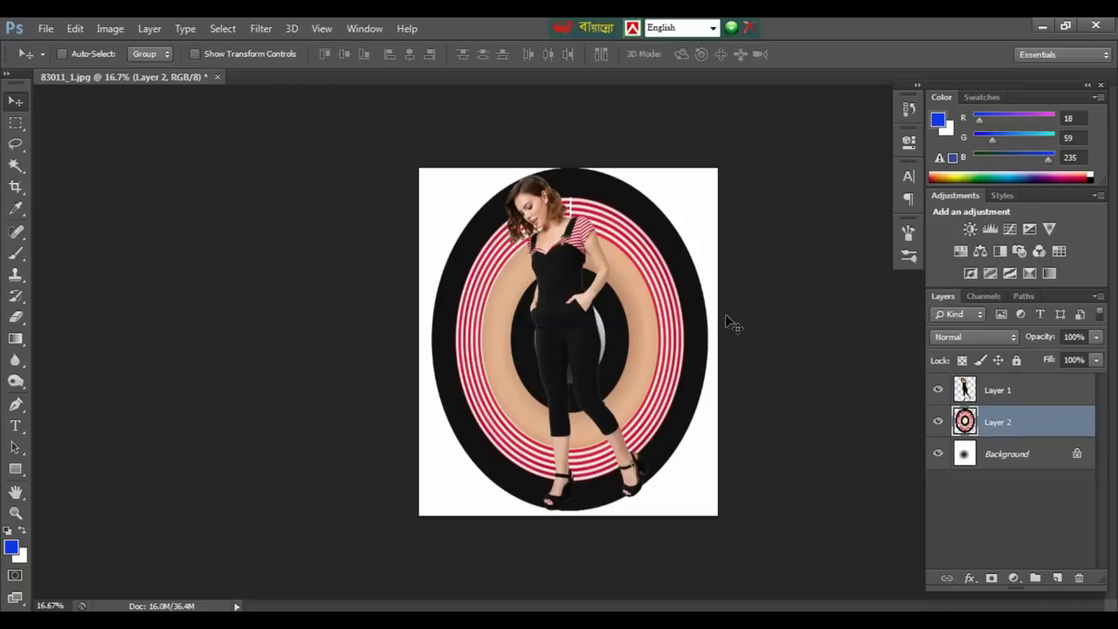
pyautogui.moveTo(689, 312); pyautogui.dragTo(677, 310)
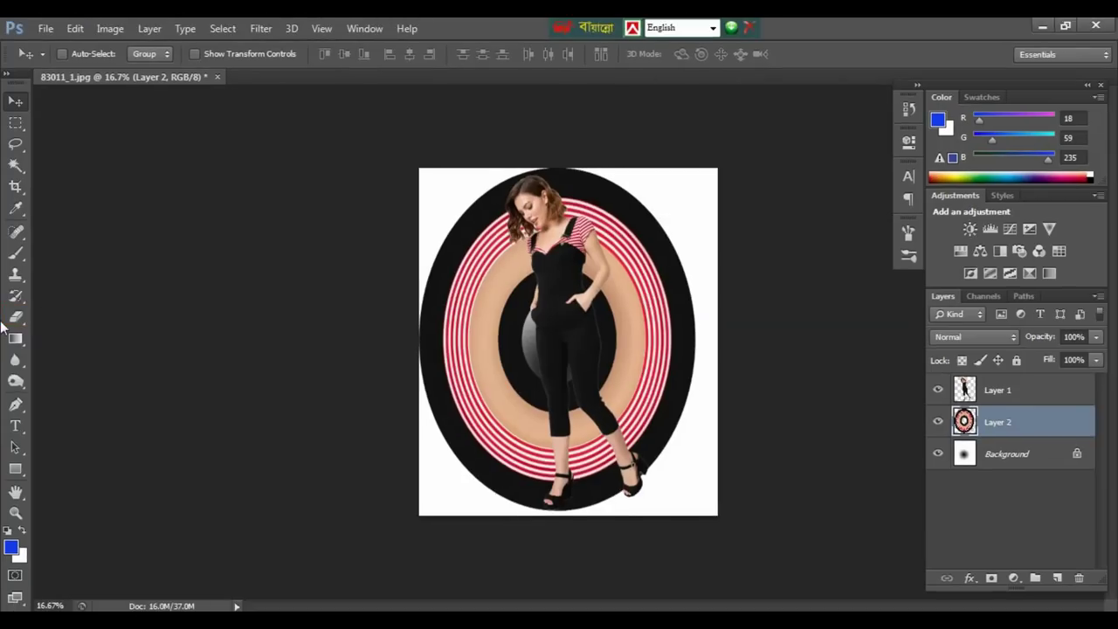
# - Erase the ring's right half and the tail near the right shoe, then nudge it down
pyautogui.click(15, 317)
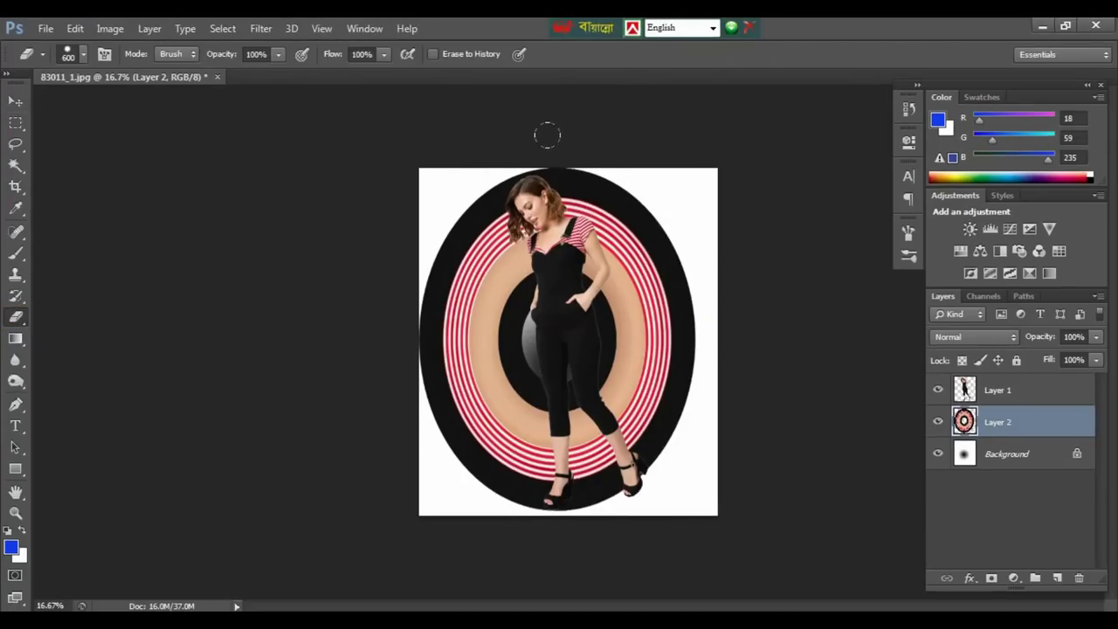
pyautogui.moveTo(547, 134); pyautogui.dragTo(664, 338)
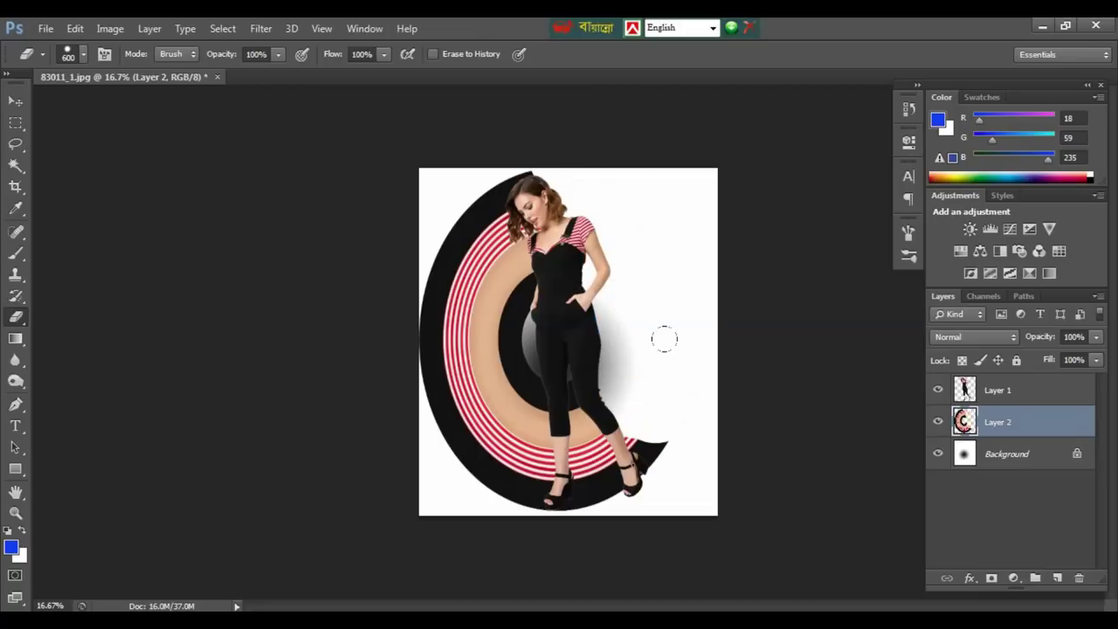
pyautogui.moveTo(629, 417); pyautogui.dragTo(635, 431)
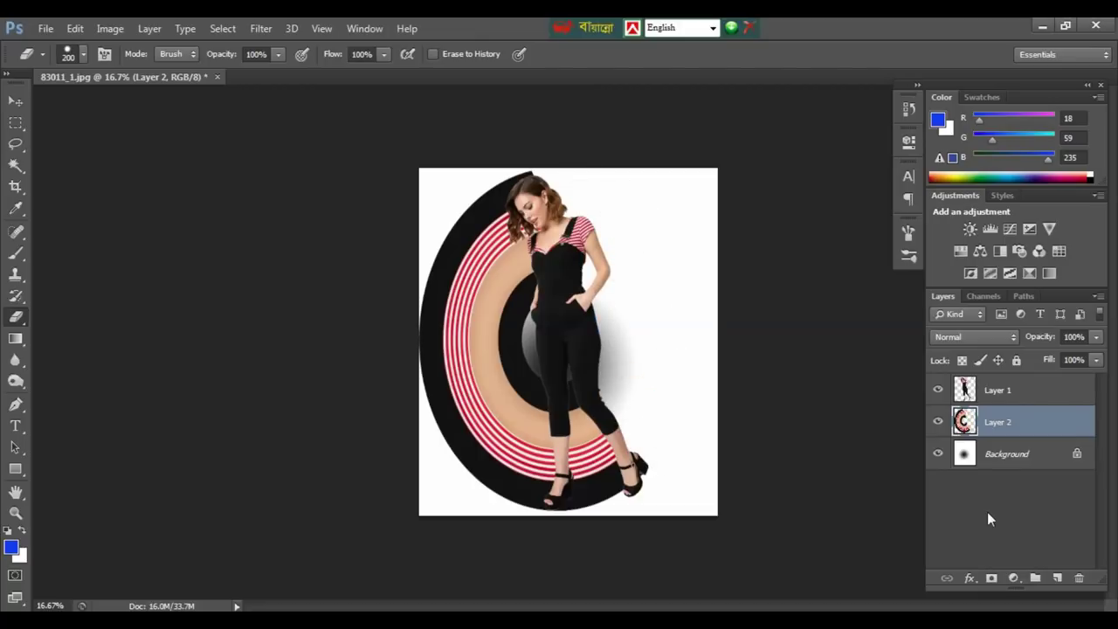
pyautogui.press('v')
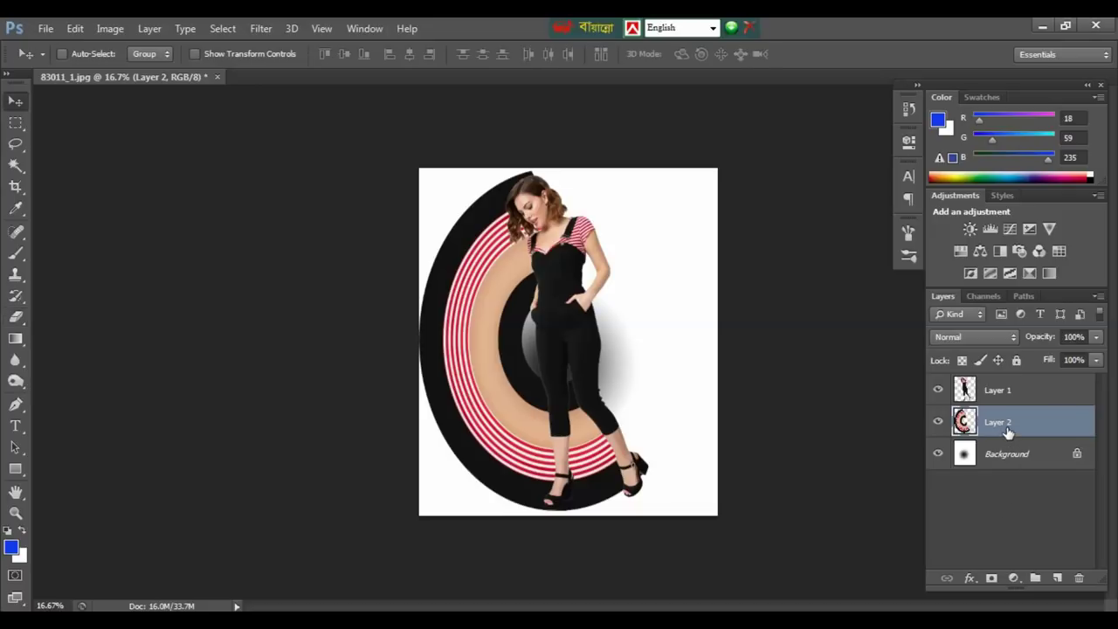
pyautogui.press('Down')
pyautogui.press('Down')
pyautogui.press('Down')
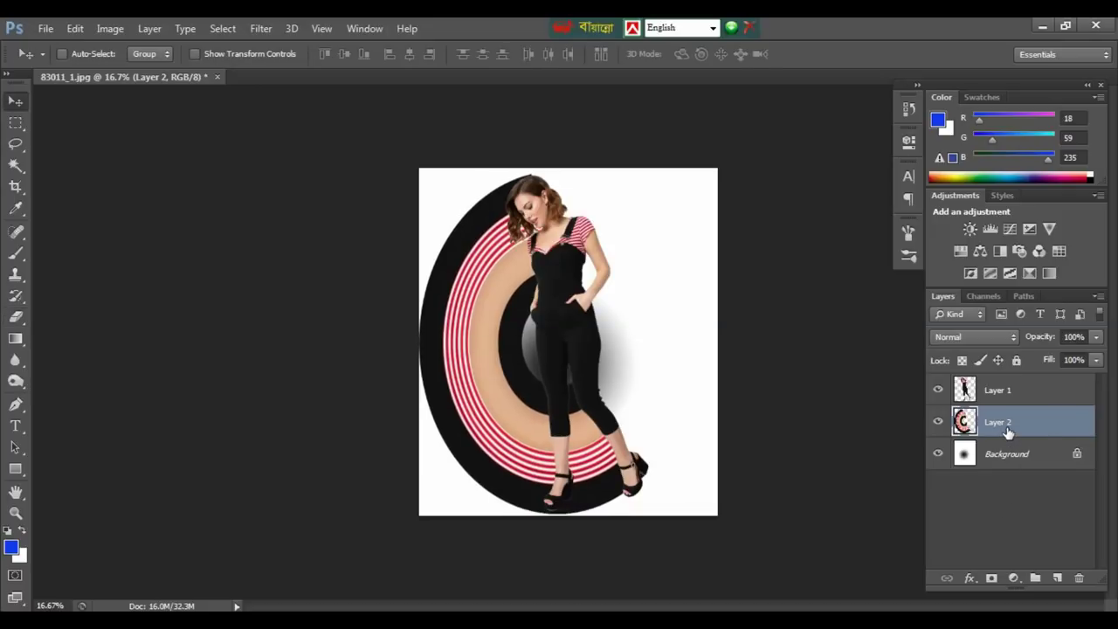
# - Nudge the C-shaped ring up one step and dismiss the on-screen notification
pyautogui.press('Up')
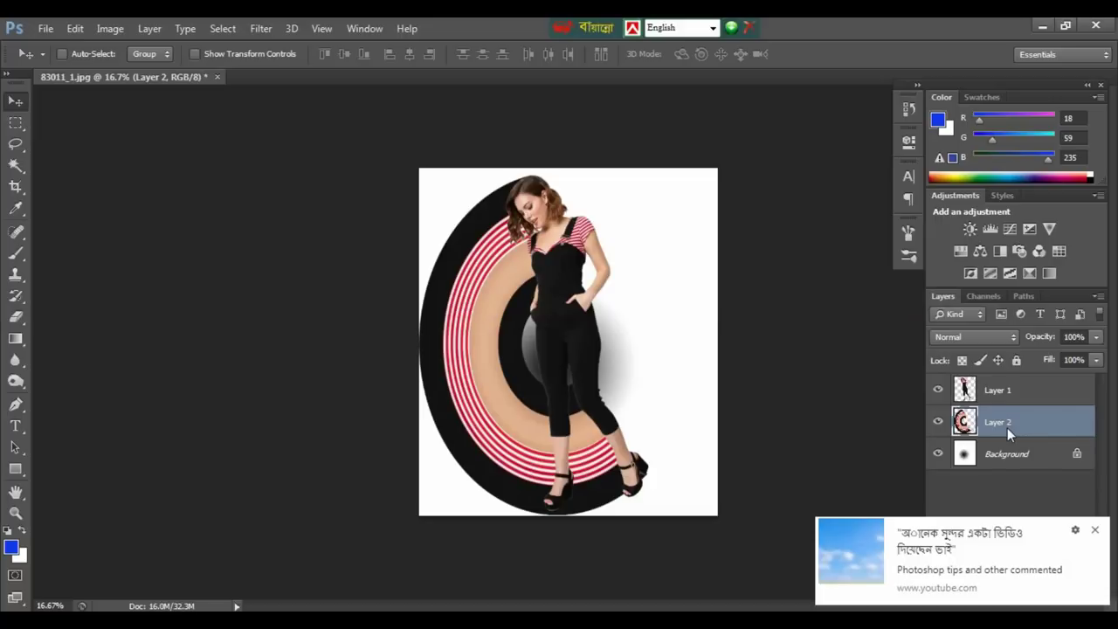
pyautogui.click(1095, 532)
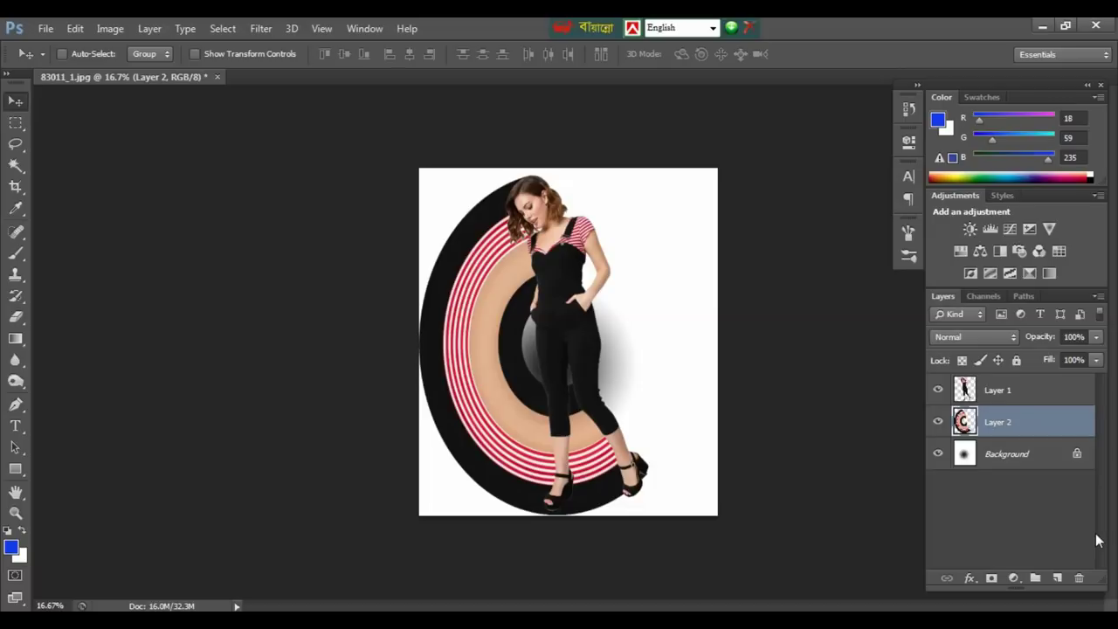